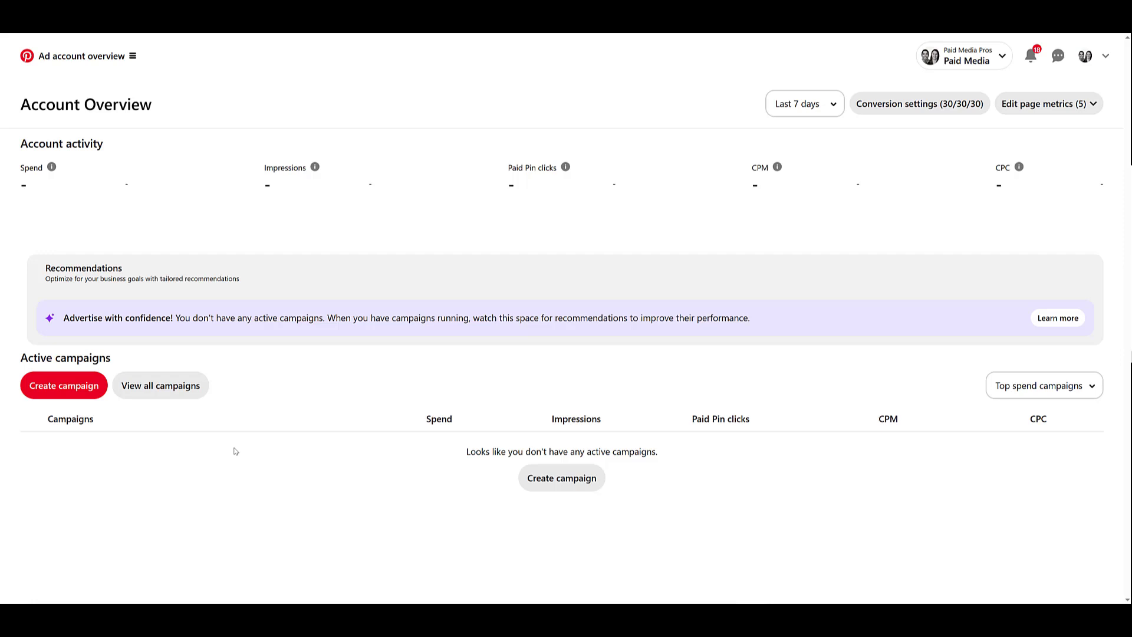
From the Ad account overview menu, go to Create Pin to begin a new organic Pin
{"action": "left_click", "coordinate": [133, 61]}
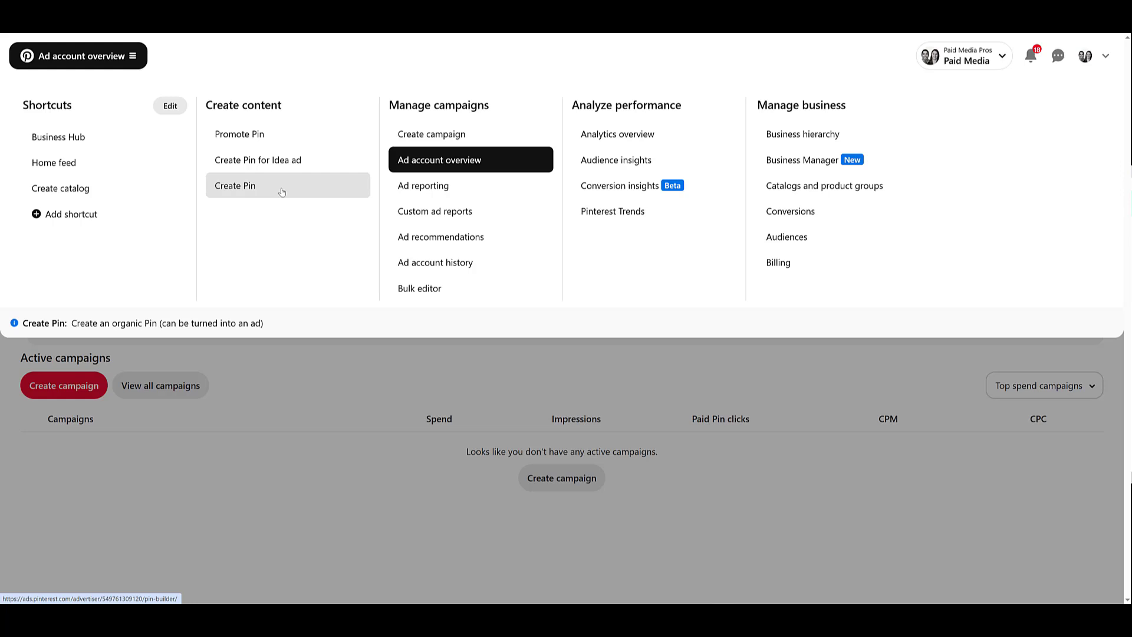
{"action": "left_click", "coordinate": [282, 192]}
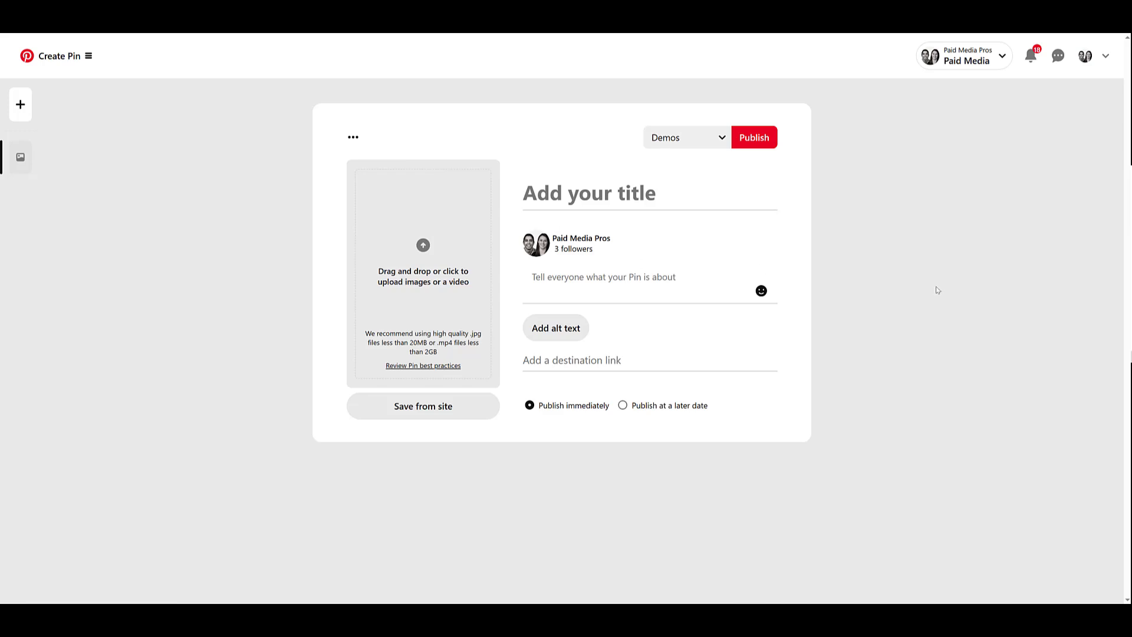
Create a new board named 'Kids Birthday Party Ideas' for the Pin
{"action": "left_click", "coordinate": [726, 143]}
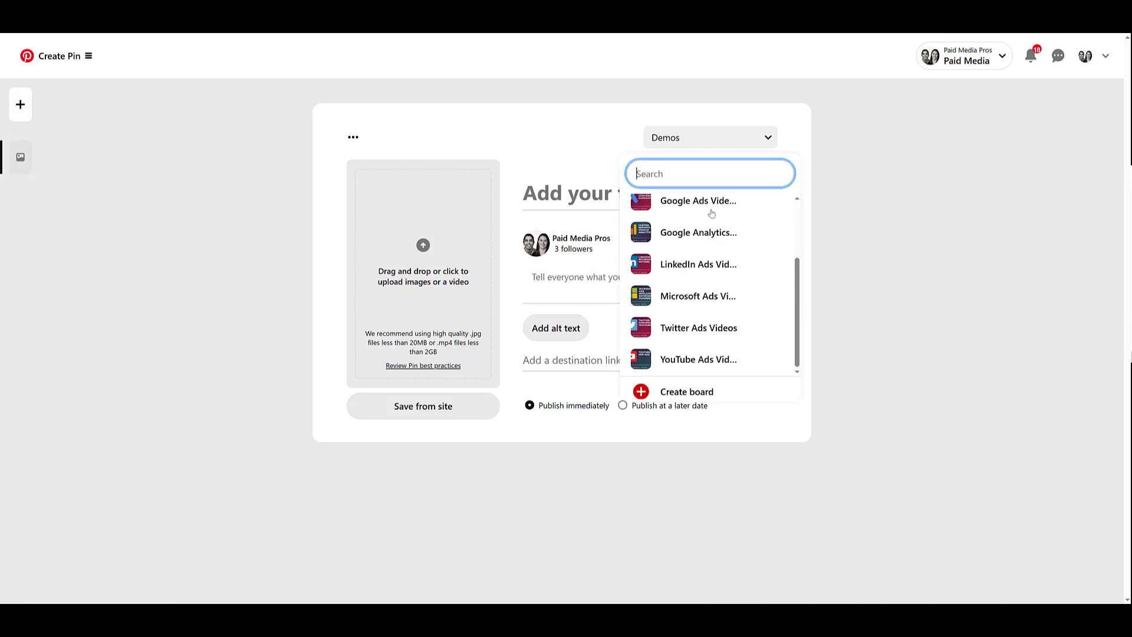
{"action": "left_click", "coordinate": [710, 399]}
{"action": "type", "text": "Kids Birthday Party Ideas"}
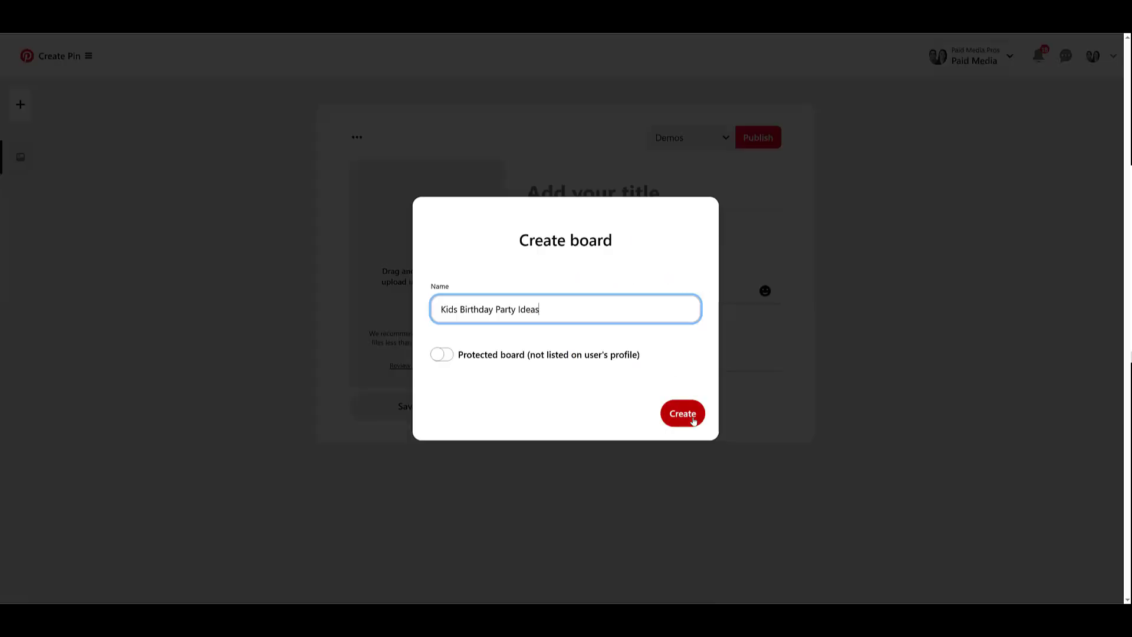
{"action": "left_click", "coordinate": [693, 418]}
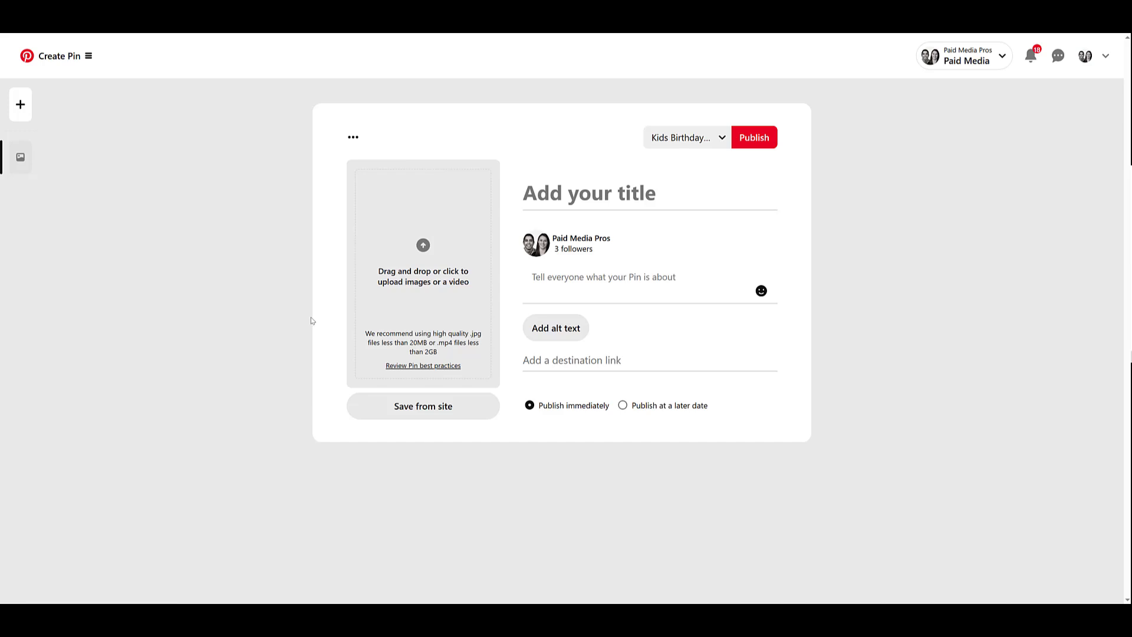
Add the balloon party photo and paste in the title, description and paidmediapros.com link
{"action": "left_click", "coordinate": [439, 287]}
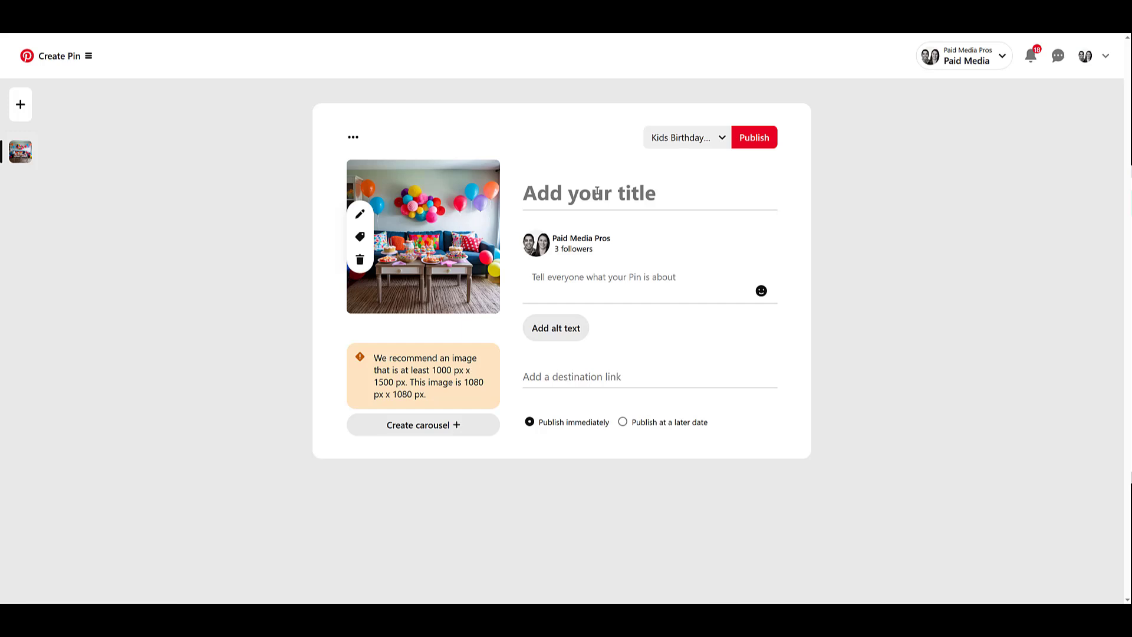
{"action": "left_click", "coordinate": [596, 192]}
{"action": "type", "text": "Ideas for Hosting Your Kid's Birthday at Home"}
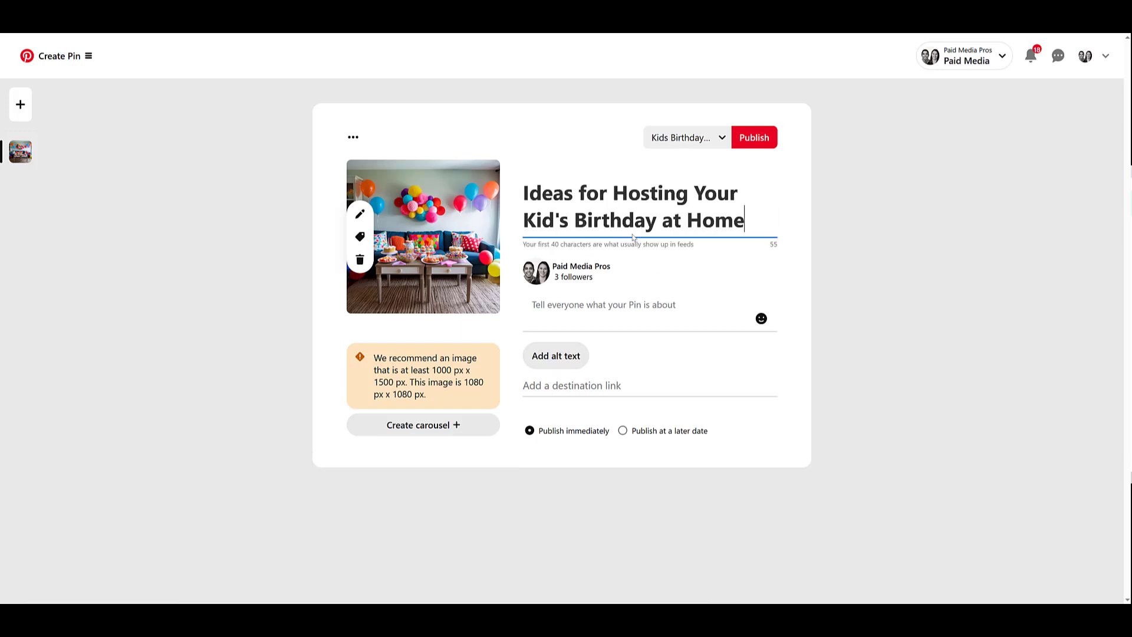
{"action": "left_click", "coordinate": [573, 304]}
{"action": "type", "text": "Hosting a birthday party at home should be fun, not stressful. Get some ideas on how to make your day easier to focus on your little one."}
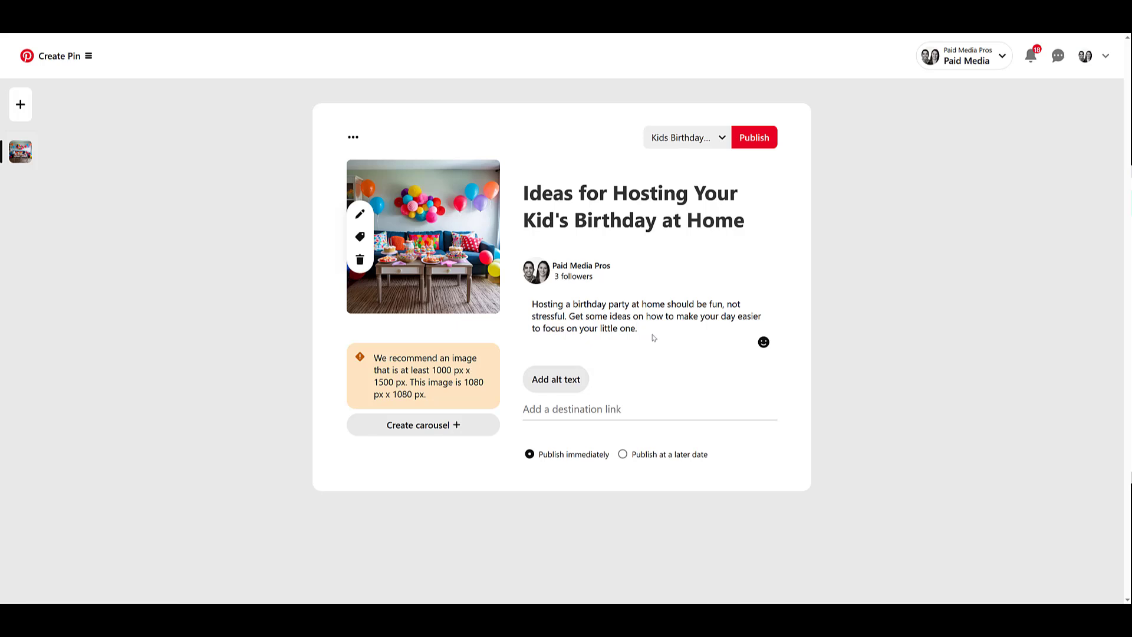
{"action": "left_click", "coordinate": [618, 412]}
{"action": "type", "text": "https://paidmediapros.com"}
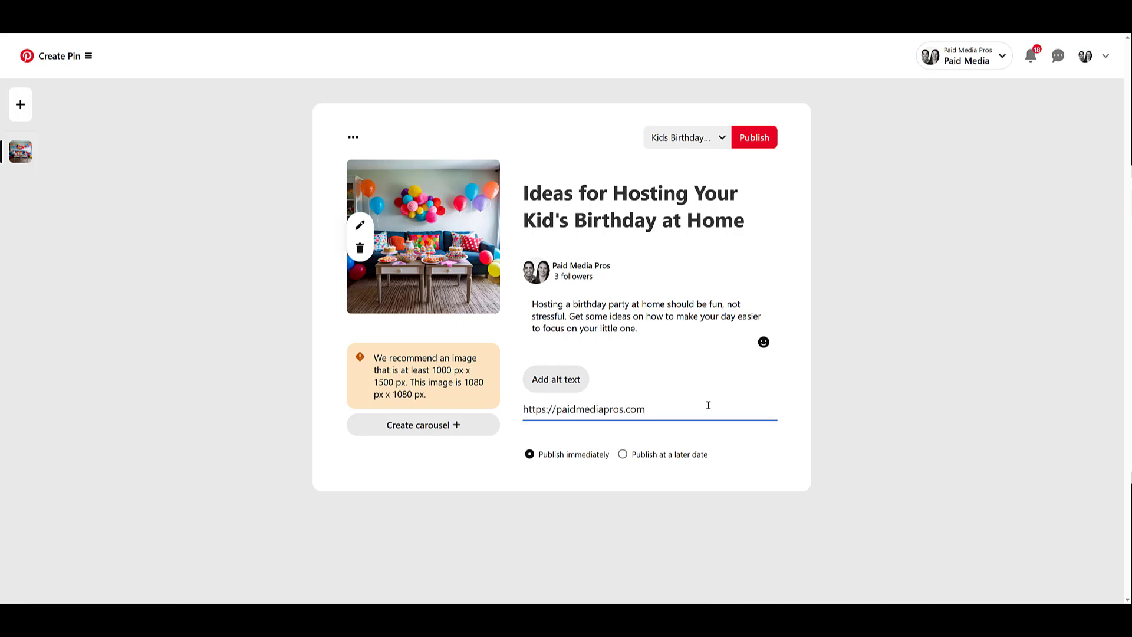
Add three more Pin drafts for home cakes, picky-eater party food and party decorations
{"action": "left_click", "coordinate": [21, 104]}
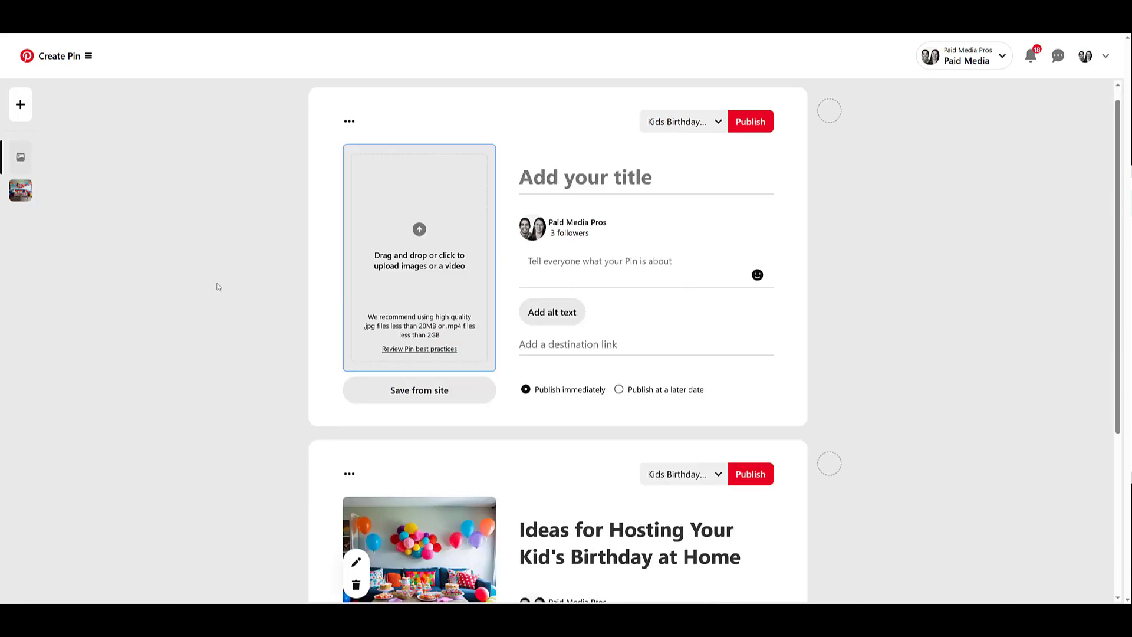
{"action": "scroll", "coordinate": [467, 383], "scroll_direction": "down", "scroll_amount": 4}
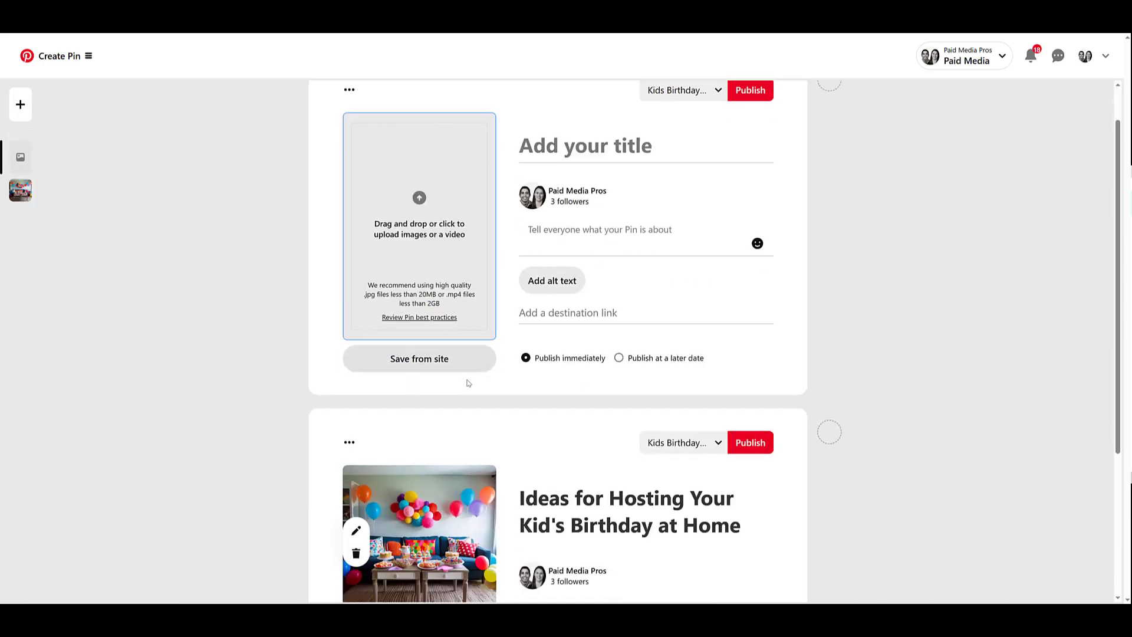
{"action": "scroll", "coordinate": [467, 384], "scroll_direction": "up", "scroll_amount": 4}
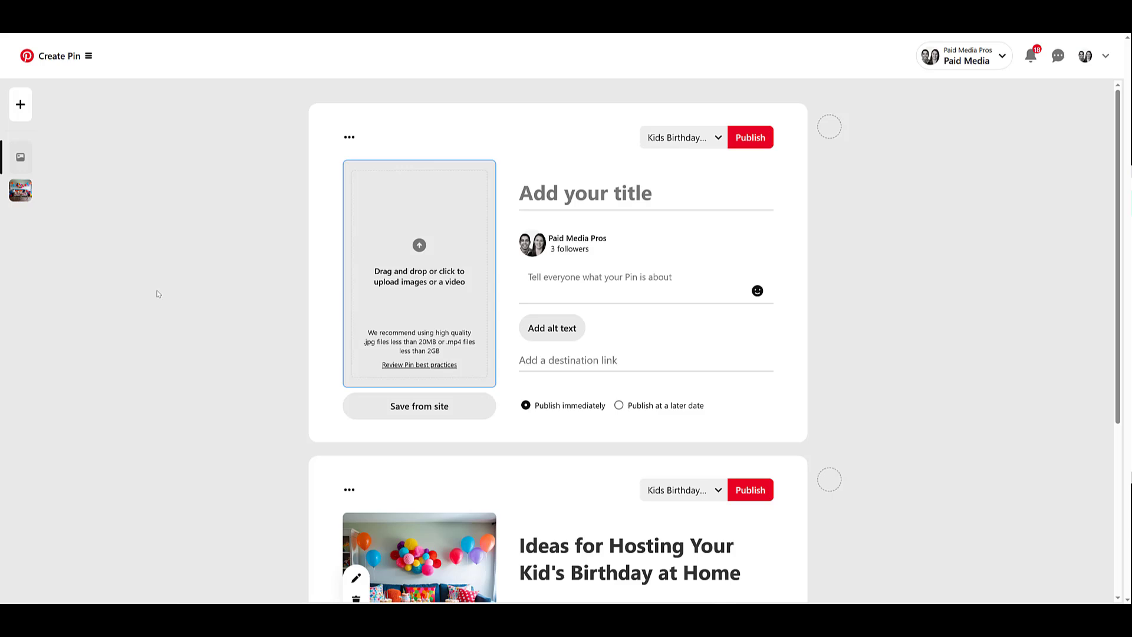
{"action": "scroll", "coordinate": [157, 293], "scroll_direction": "down", "scroll_amount": 5}
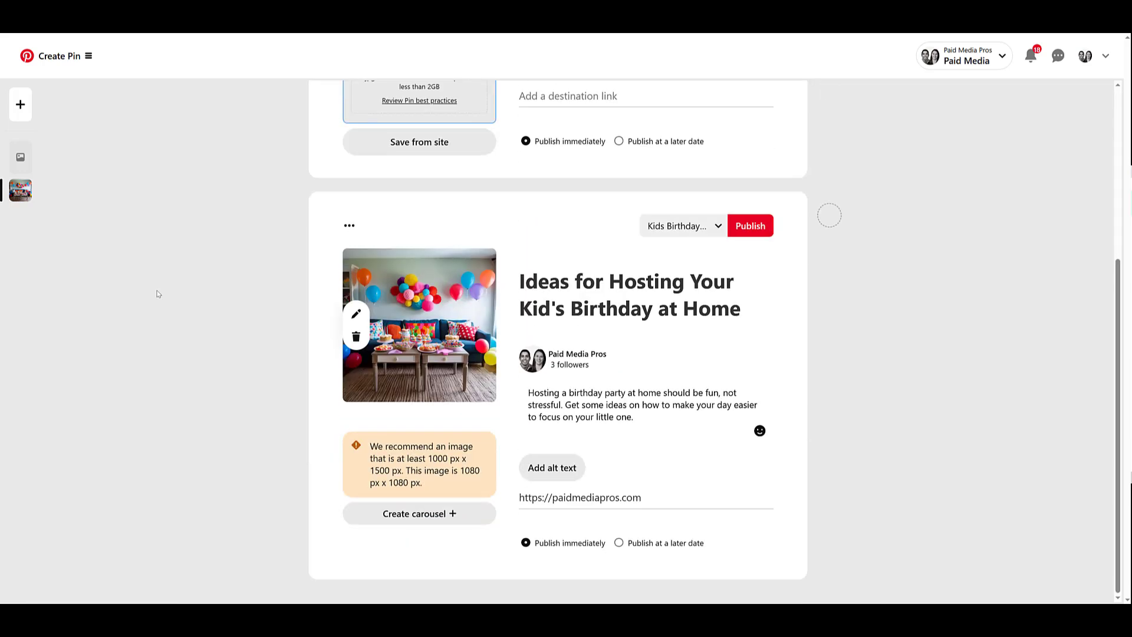
{"action": "scroll", "coordinate": [157, 293], "scroll_direction": "up", "scroll_amount": 5}
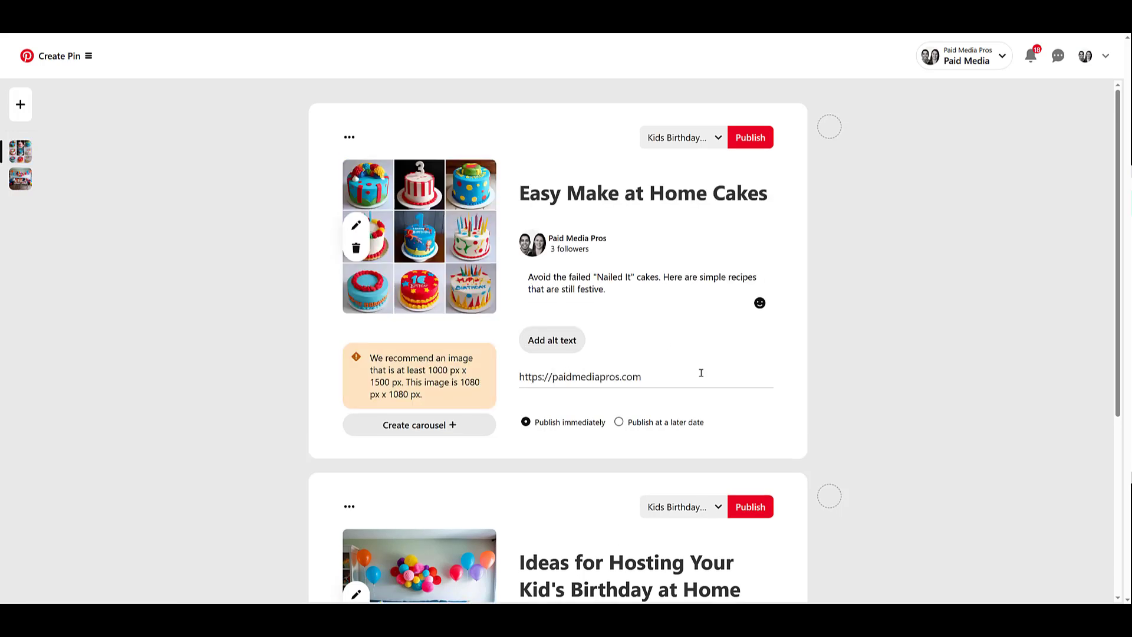
{"action": "left_click", "coordinate": [20, 106]}
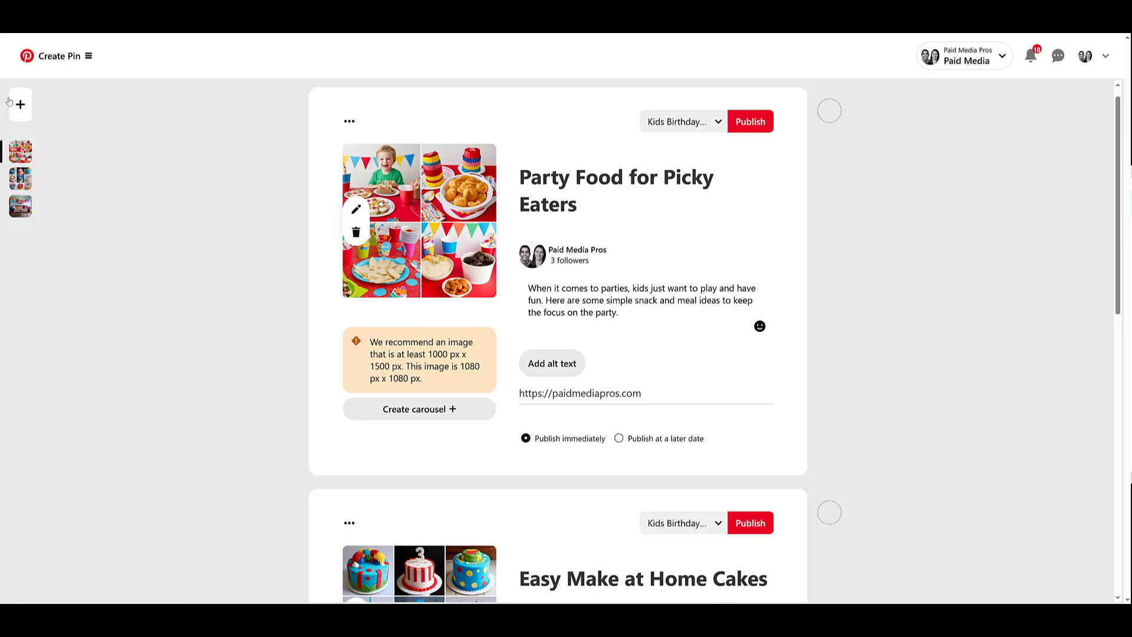
{"action": "left_click", "coordinate": [20, 104]}
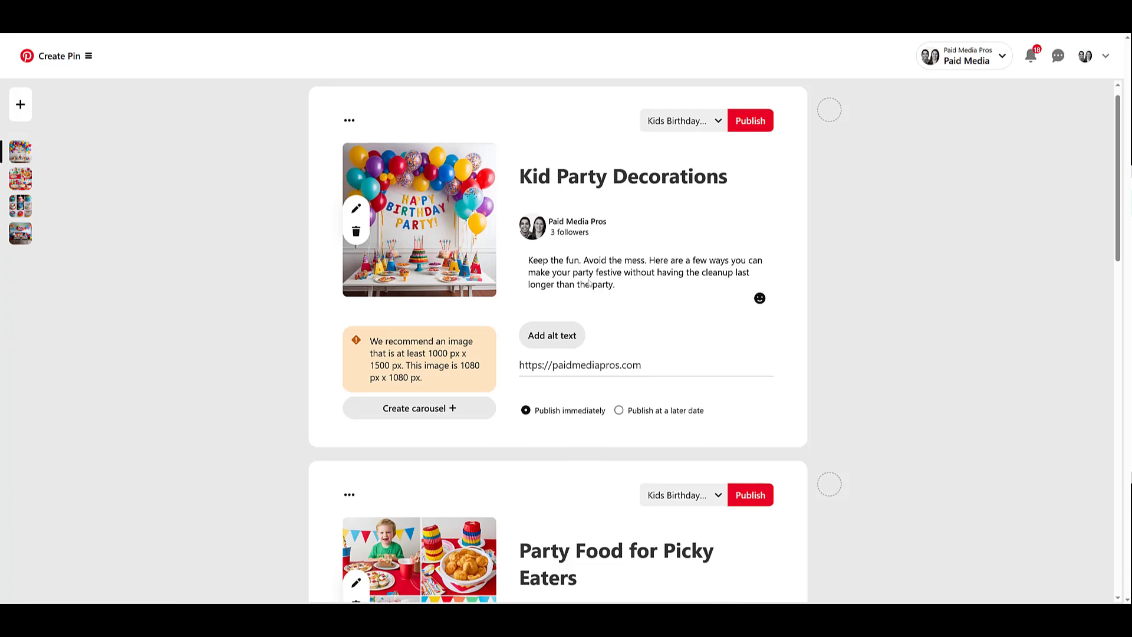
{"action": "scroll", "coordinate": [589, 282], "scroll_direction": "down", "scroll_amount": 15}
{"action": "scroll", "coordinate": [588, 280], "scroll_direction": "up", "scroll_amount": 11}
{"action": "scroll", "coordinate": [588, 280], "scroll_direction": "up", "scroll_amount": 5}
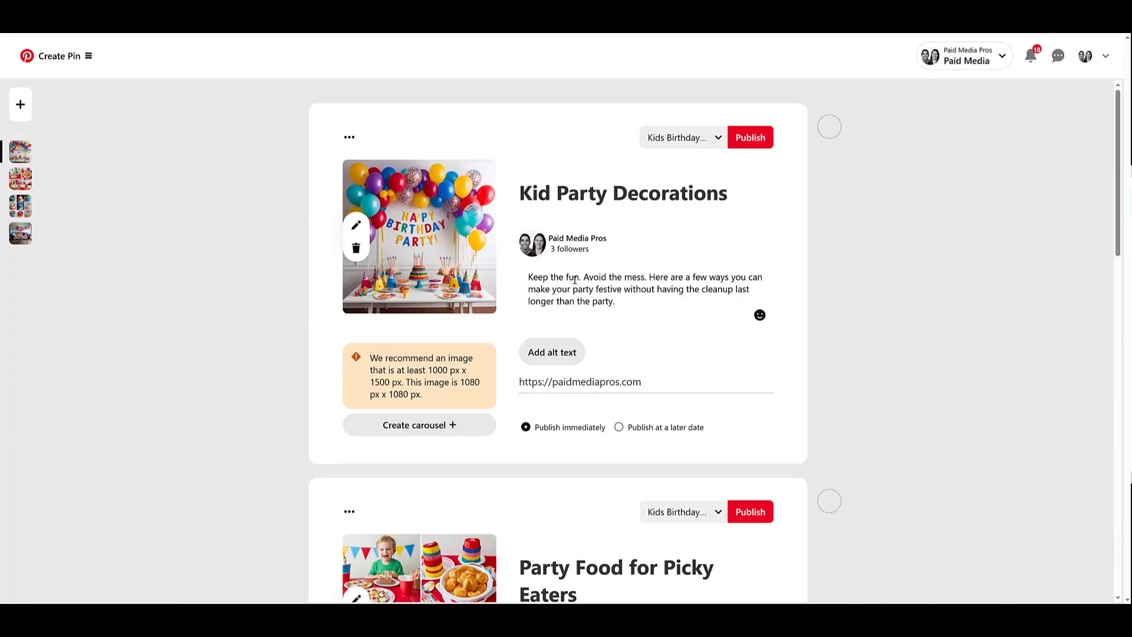
{"action": "scroll", "coordinate": [574, 280], "scroll_direction": "down", "scroll_amount": 13}
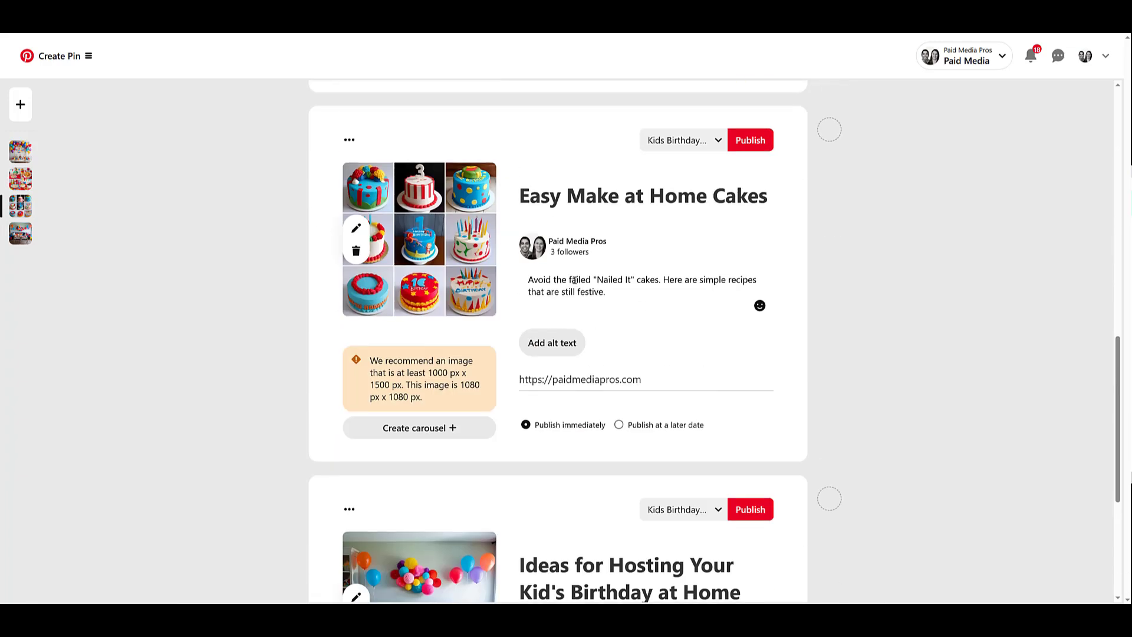
{"action": "scroll", "coordinate": [575, 280], "scroll_direction": "up", "scroll_amount": 13}
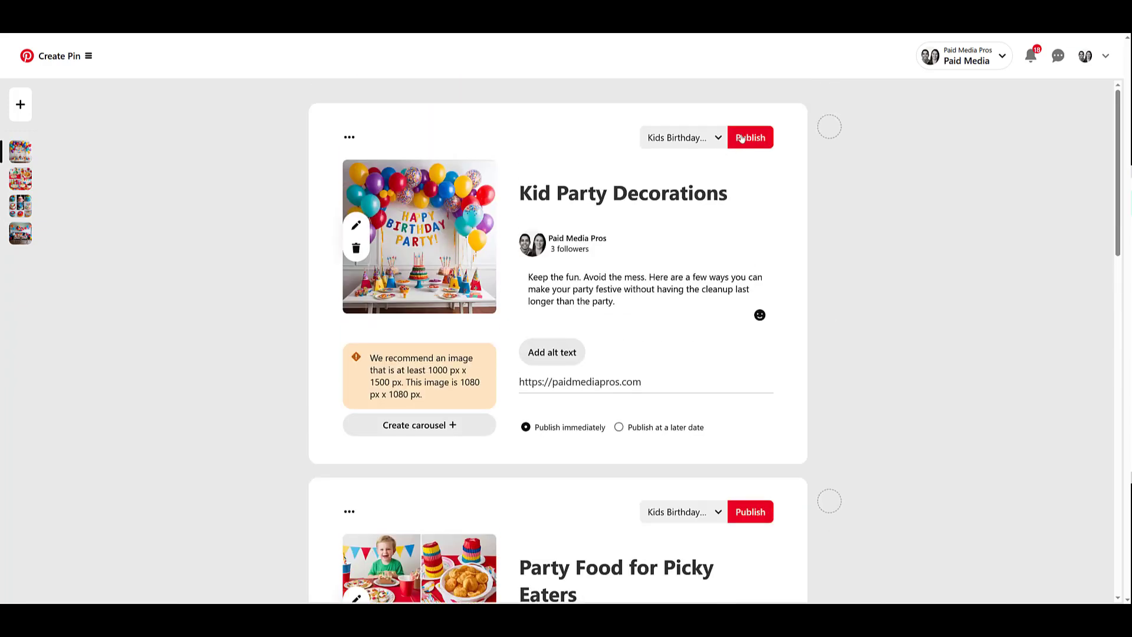
Select the decorations, party food, home cakes and birthday hosting Pins and publish all four
{"action": "left_click", "coordinate": [831, 129]}
{"action": "scroll", "coordinate": [725, 163], "scroll_direction": "down", "scroll_amount": 2}
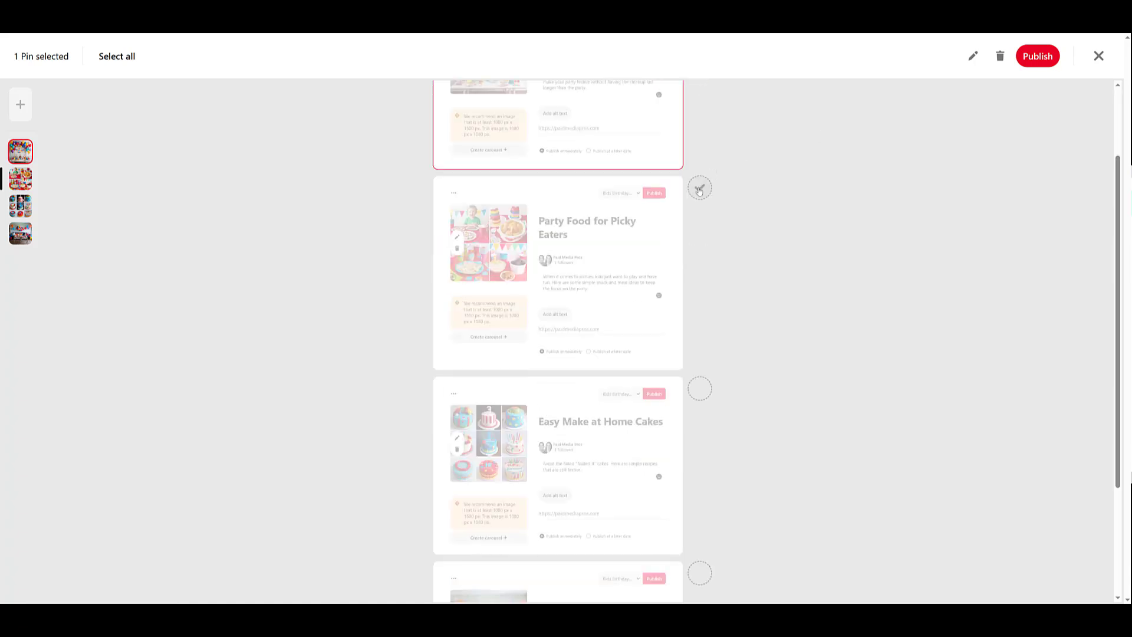
{"action": "left_click", "coordinate": [700, 188]}
{"action": "left_click", "coordinate": [699, 389]}
{"action": "scroll", "coordinate": [704, 391], "scroll_direction": "down", "scroll_amount": 3}
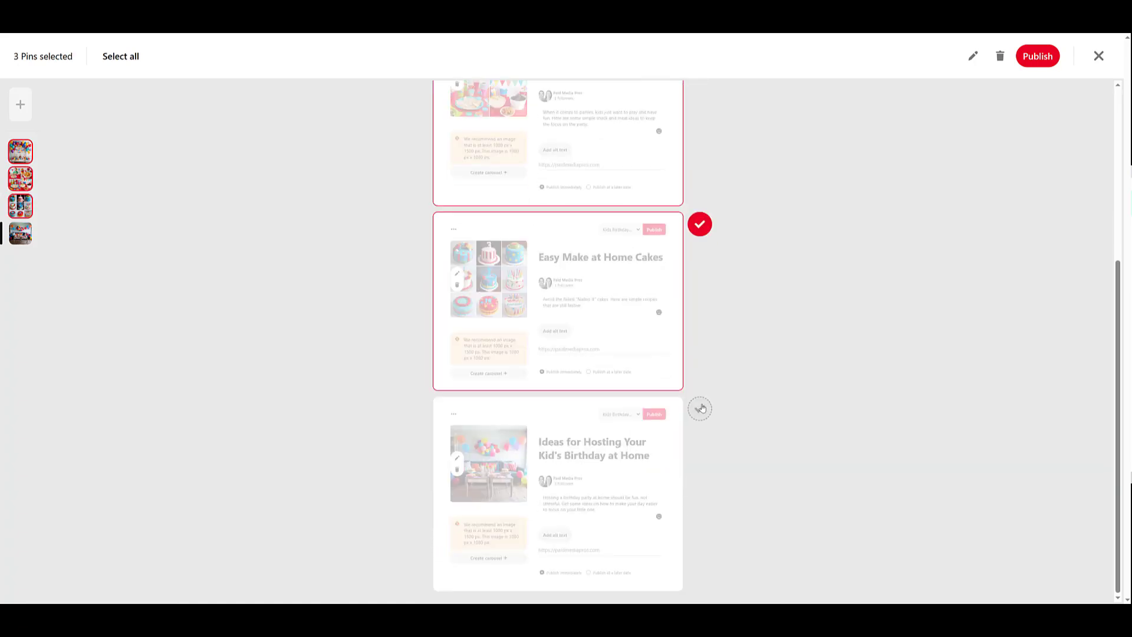
{"action": "left_click", "coordinate": [700, 408]}
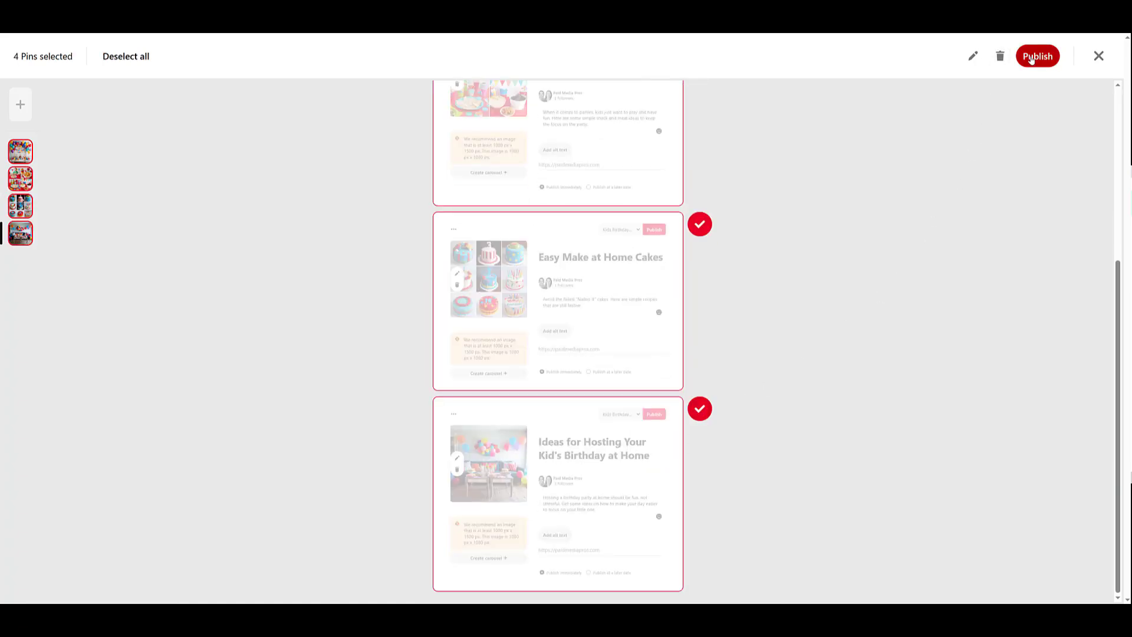
{"action": "scroll", "coordinate": [883, 230], "scroll_direction": "up", "scroll_amount": 5}
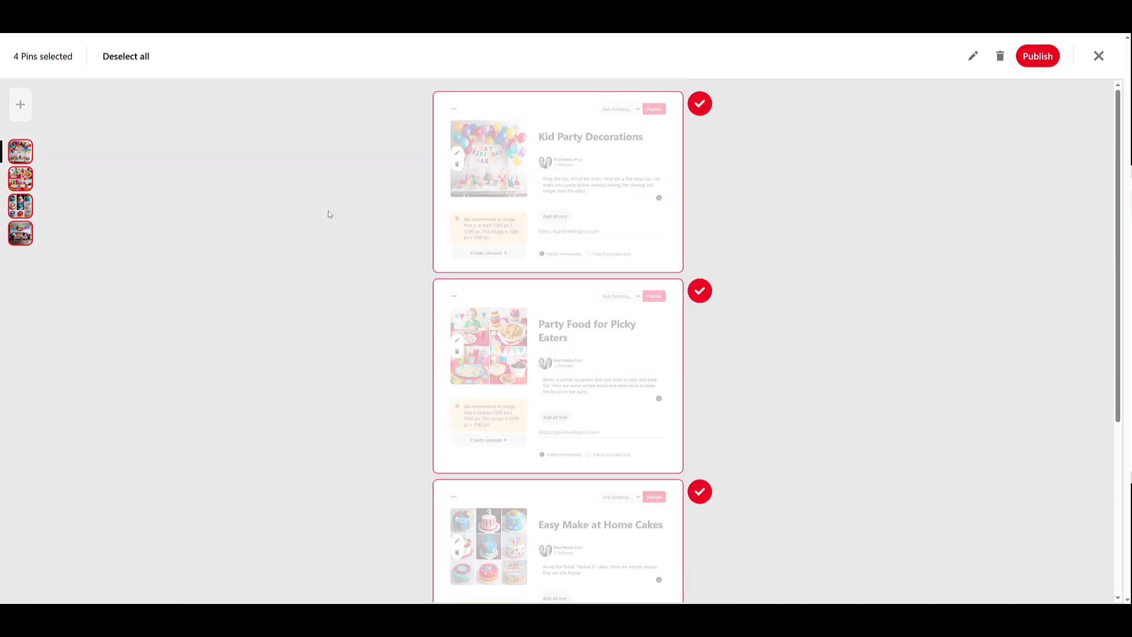
{"action": "scroll", "coordinate": [413, 233], "scroll_direction": "down", "scroll_amount": 5}
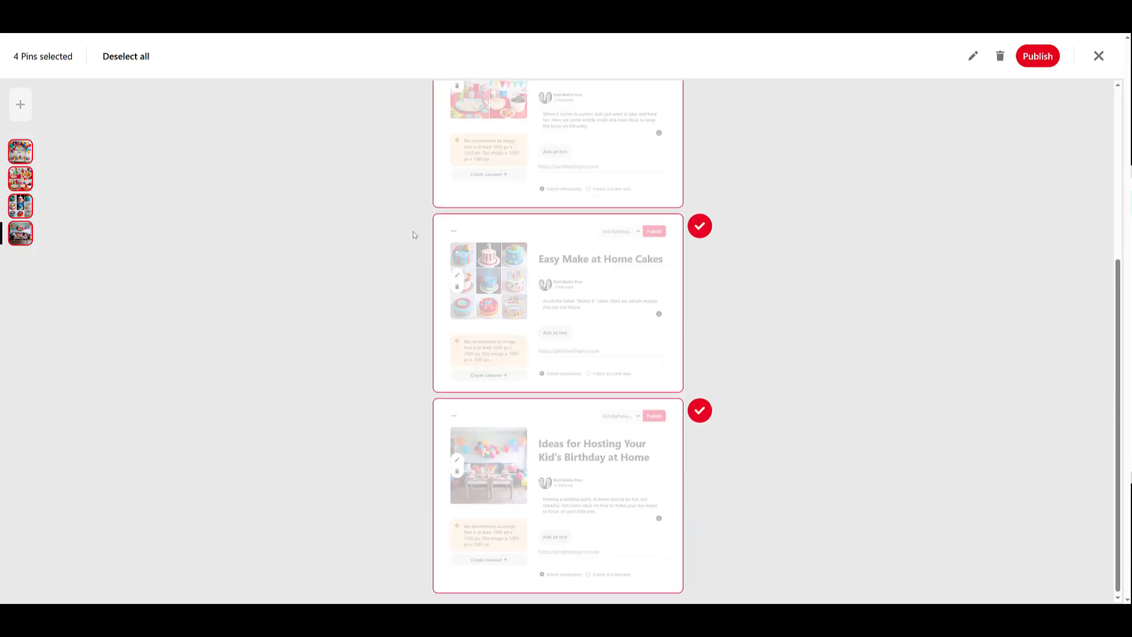
{"action": "left_click", "coordinate": [1037, 57]}
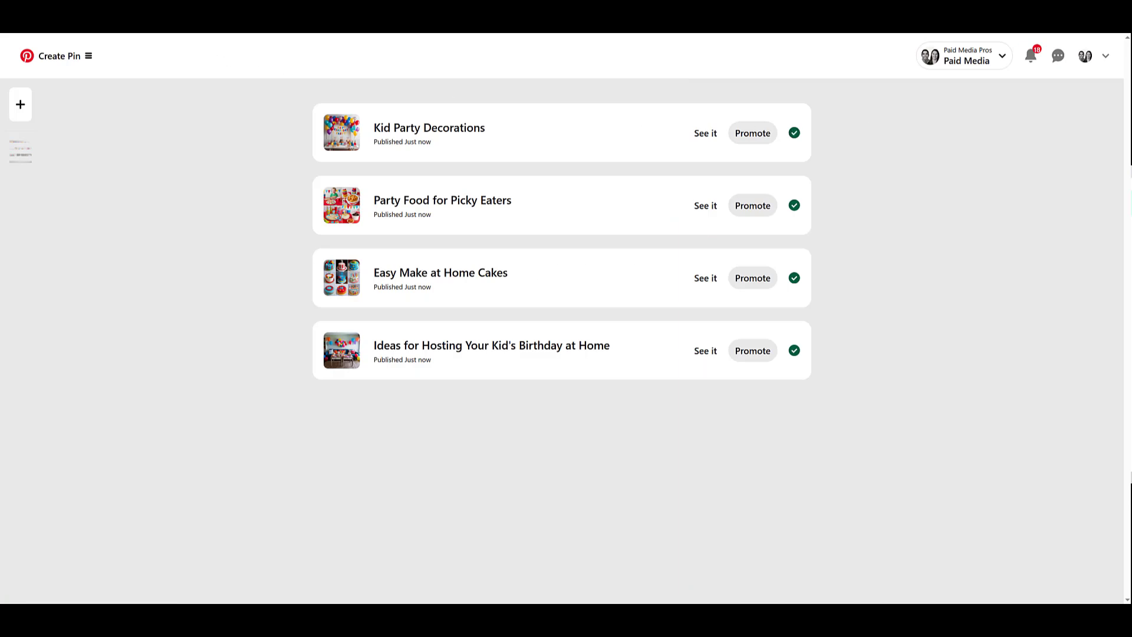
{"action": "left_click", "coordinate": [27, 57]}
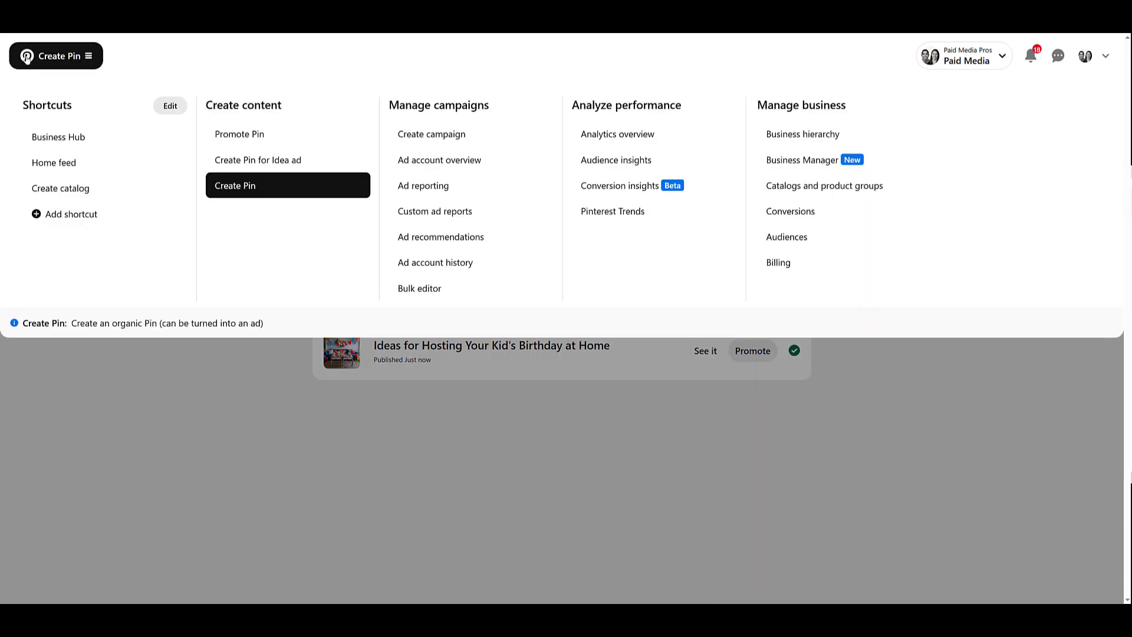
Start a new manually built campaign with the Consideration objective
{"action": "left_click", "coordinate": [436, 135]}
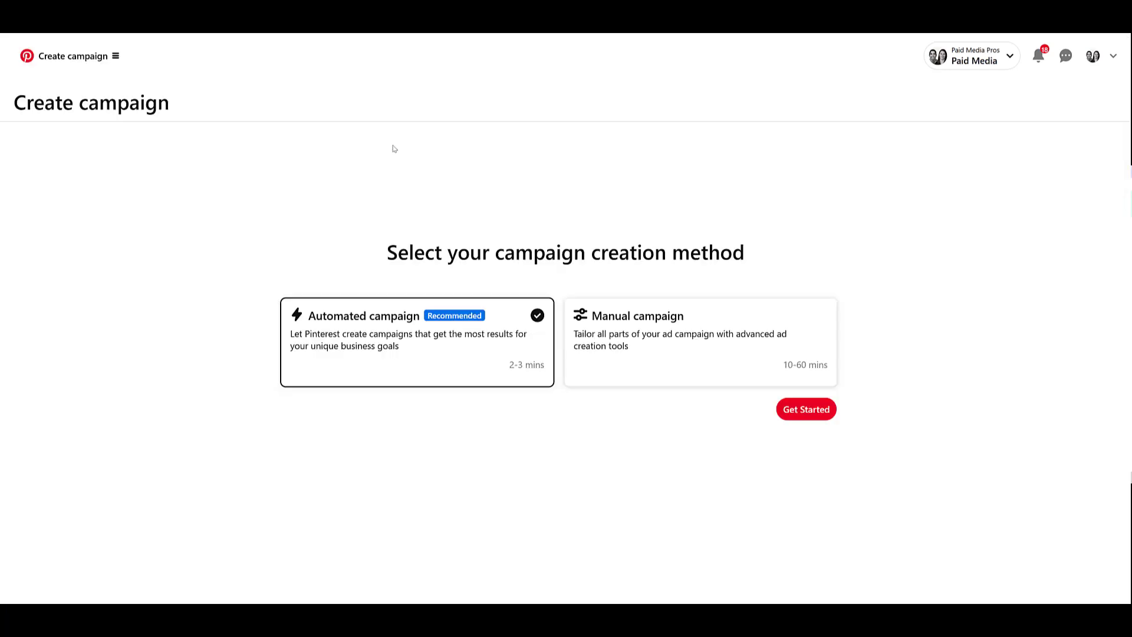
{"action": "left_click", "coordinate": [744, 354]}
{"action": "left_click", "coordinate": [809, 410]}
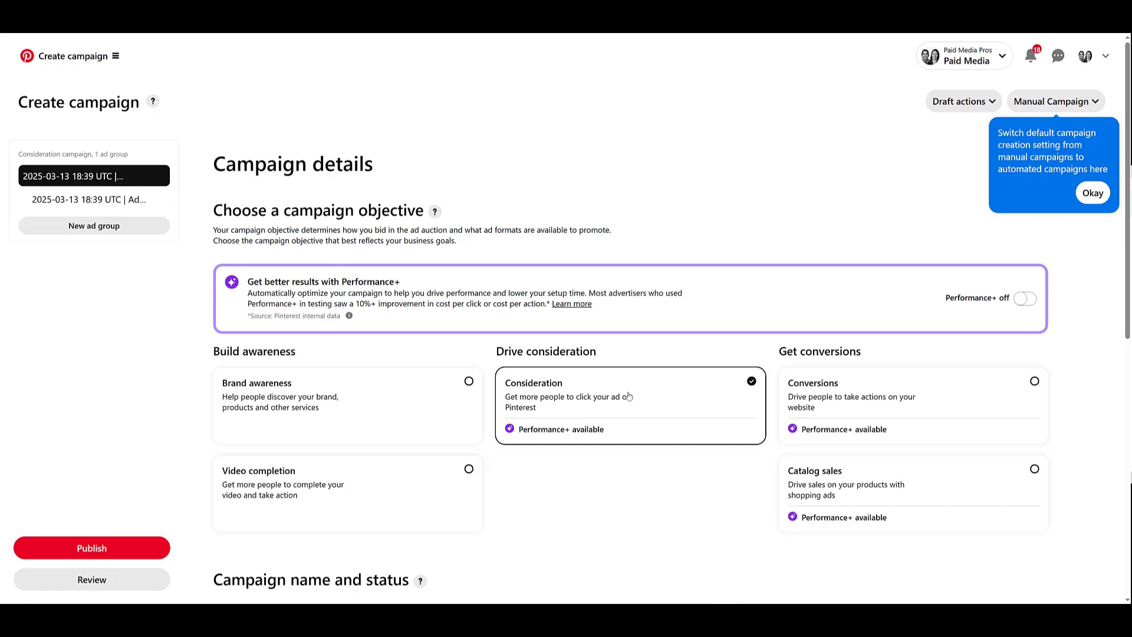
Give the campaign a Fixed Daily budget of $20 and continue to the ad group
{"action": "scroll", "coordinate": [627, 396], "scroll_direction": "down", "scroll_amount": 5}
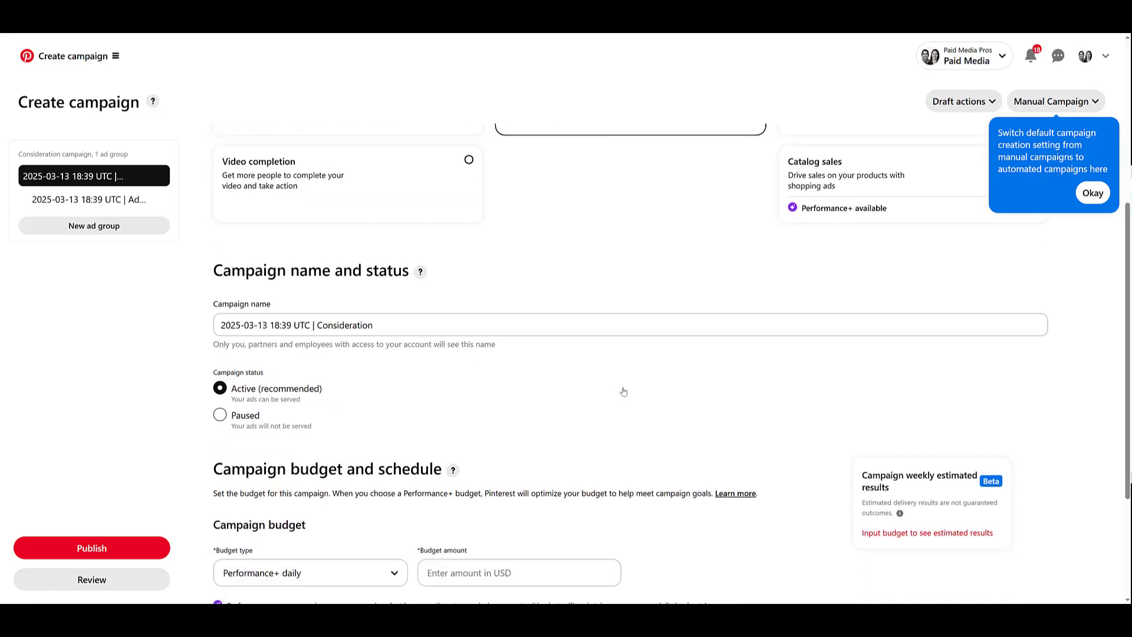
{"action": "scroll", "coordinate": [623, 392], "scroll_direction": "down", "scroll_amount": 3}
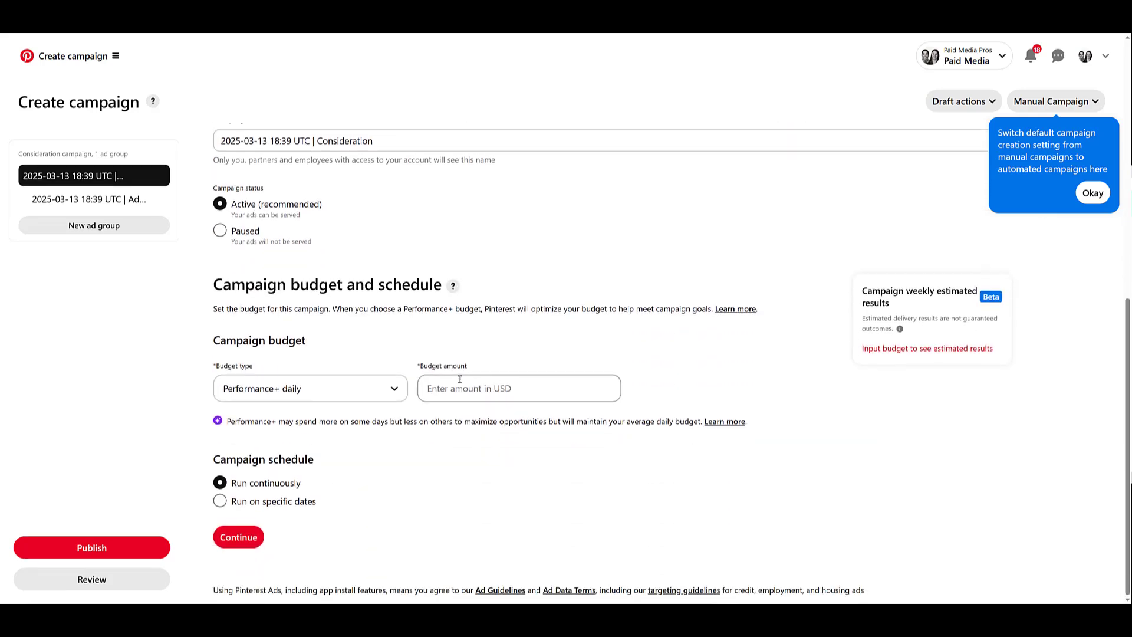
{"action": "left_click", "coordinate": [393, 388]}
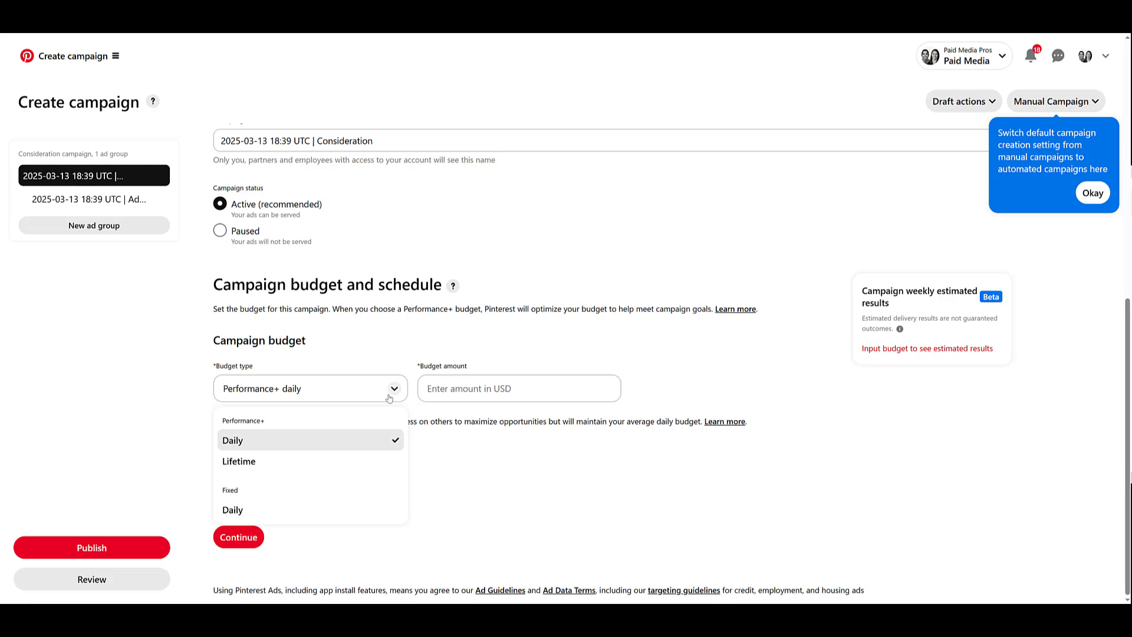
{"action": "left_click", "coordinate": [351, 512]}
{"action": "type", "text": "20"}
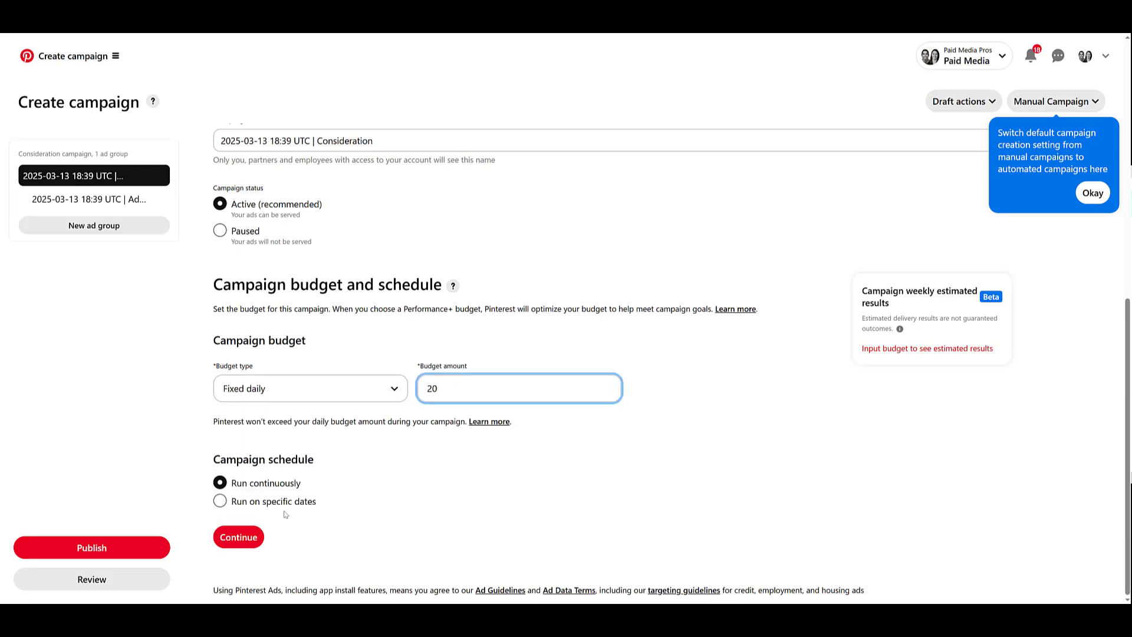
{"action": "left_click", "coordinate": [238, 536]}
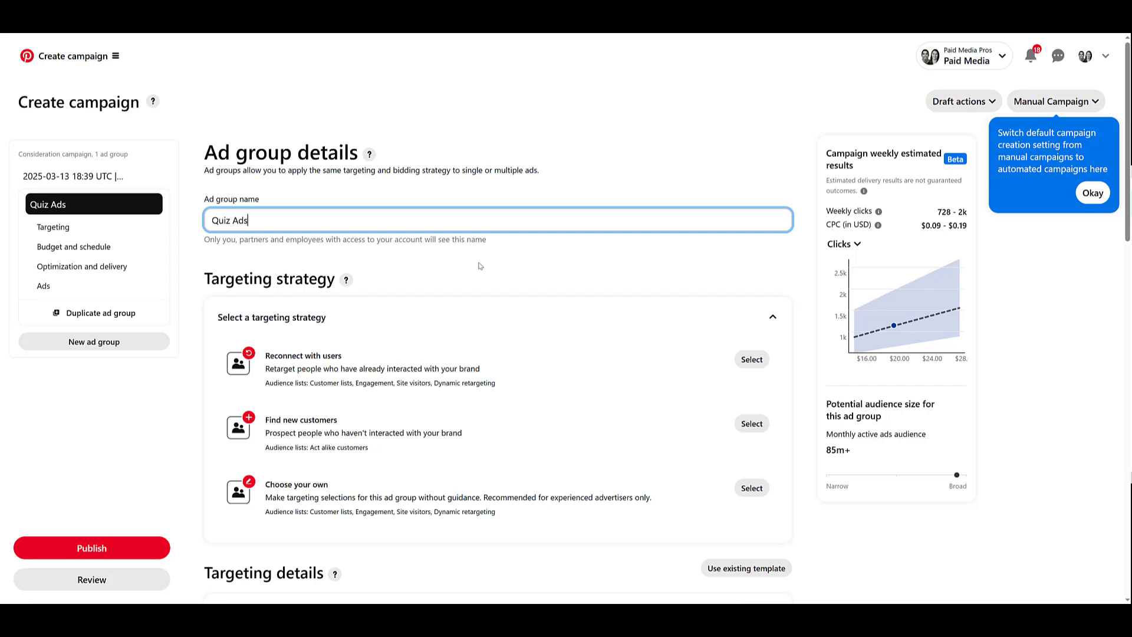
Choose your own targeting and add Parenting interests under Interests and Keywords
{"action": "scroll", "coordinate": [489, 278], "scroll_direction": "down", "scroll_amount": 2}
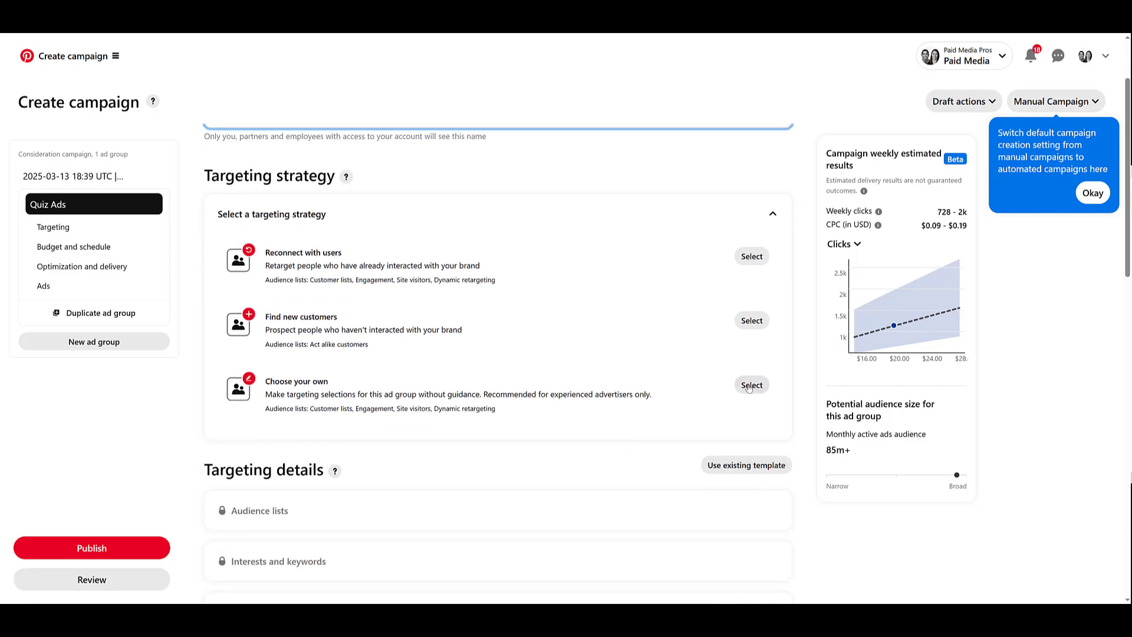
{"action": "left_click", "coordinate": [749, 387]}
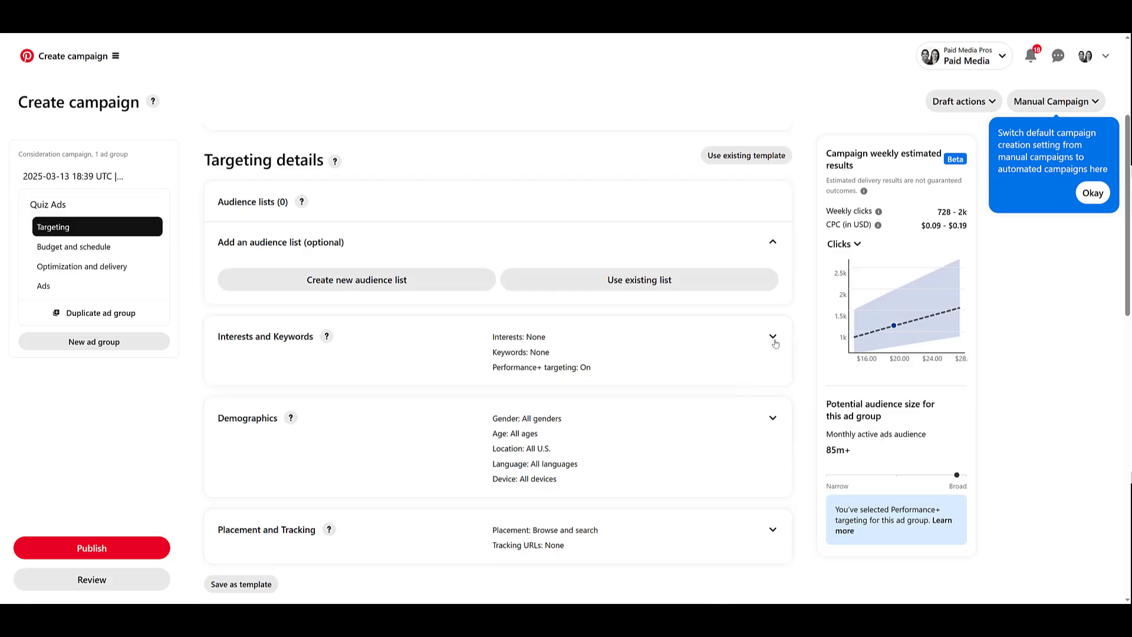
{"action": "left_click", "coordinate": [774, 340]}
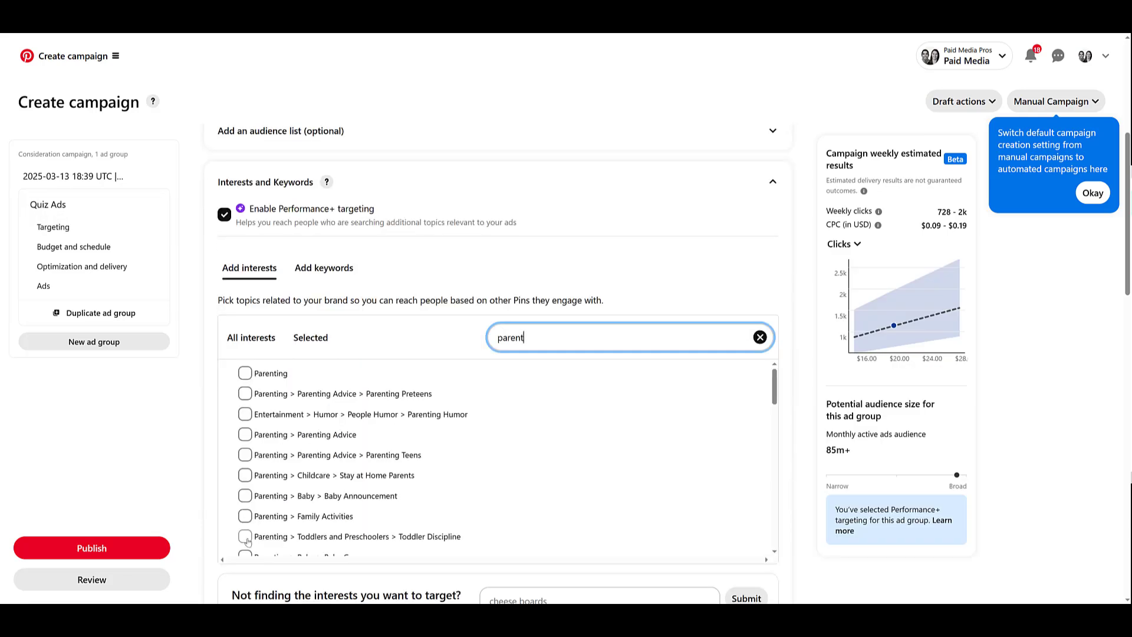
{"action": "left_click", "coordinate": [245, 537]}
{"action": "scroll", "coordinate": [485, 408], "scroll_direction": "down", "scroll_amount": 5}
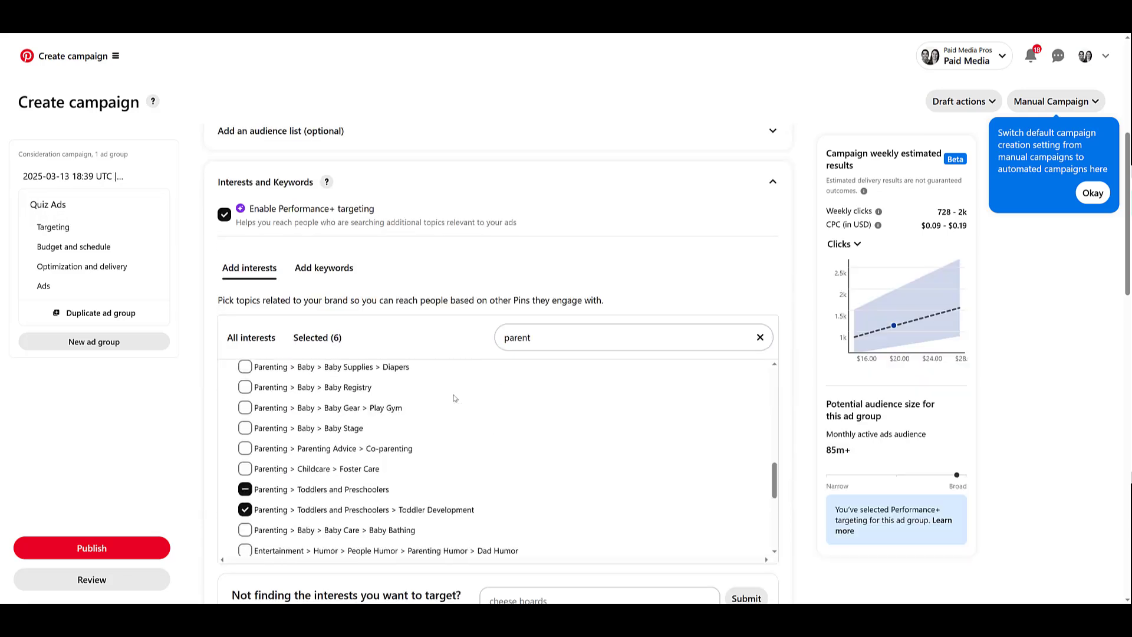
{"action": "scroll", "coordinate": [485, 408], "scroll_direction": "down", "scroll_amount": 10}
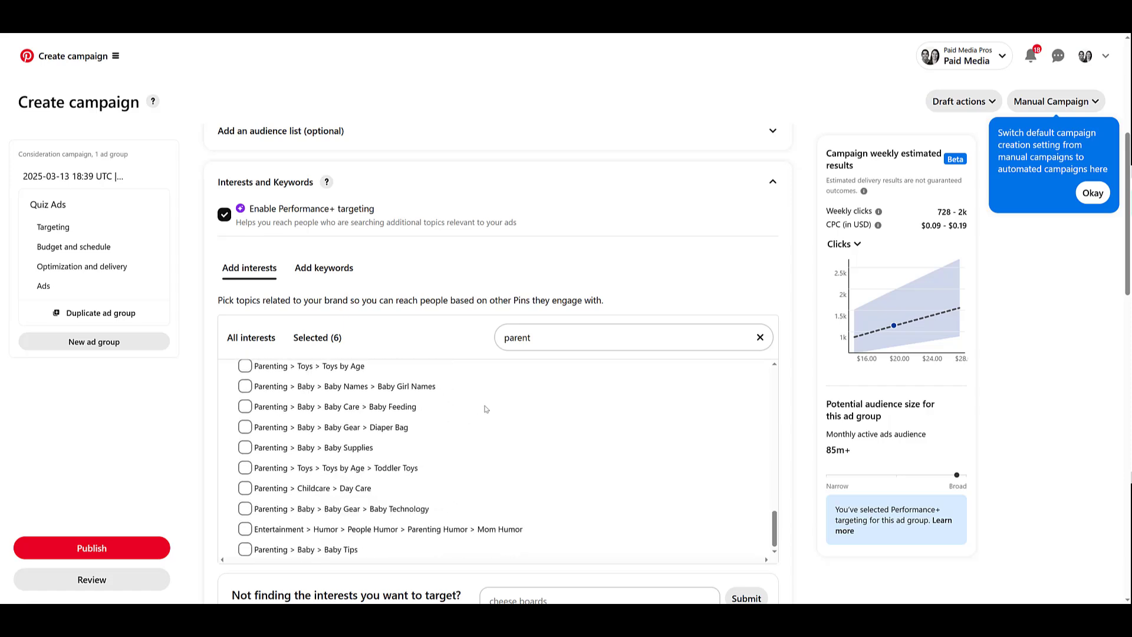
{"action": "scroll", "coordinate": [487, 407], "scroll_direction": "down", "scroll_amount": 5}
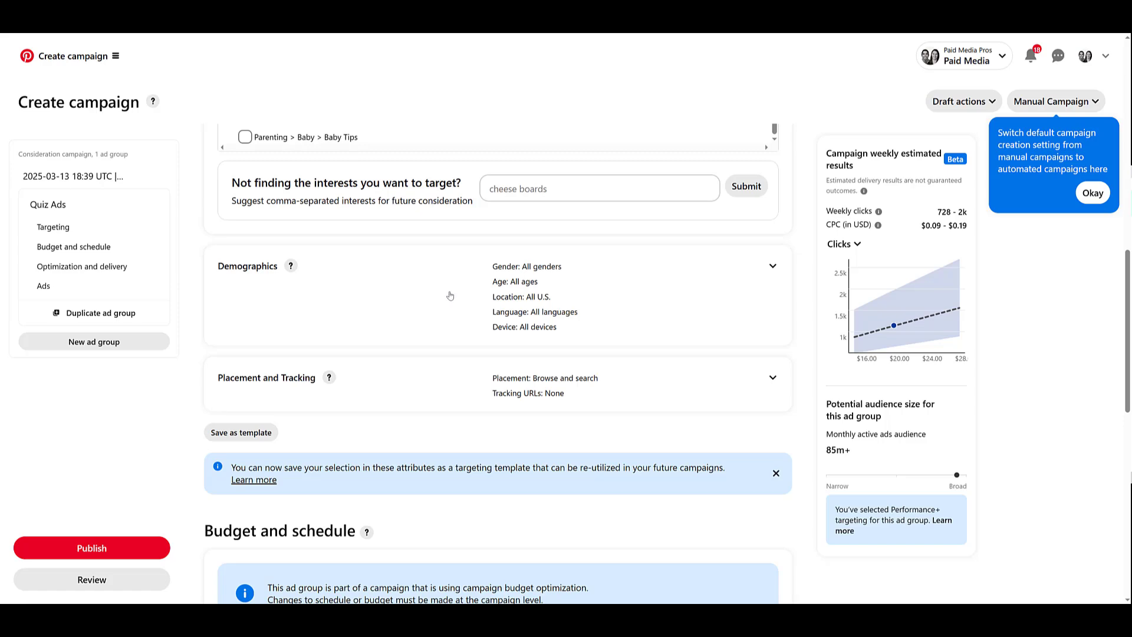
{"action": "scroll", "coordinate": [451, 290], "scroll_direction": "down", "scroll_amount": 1}
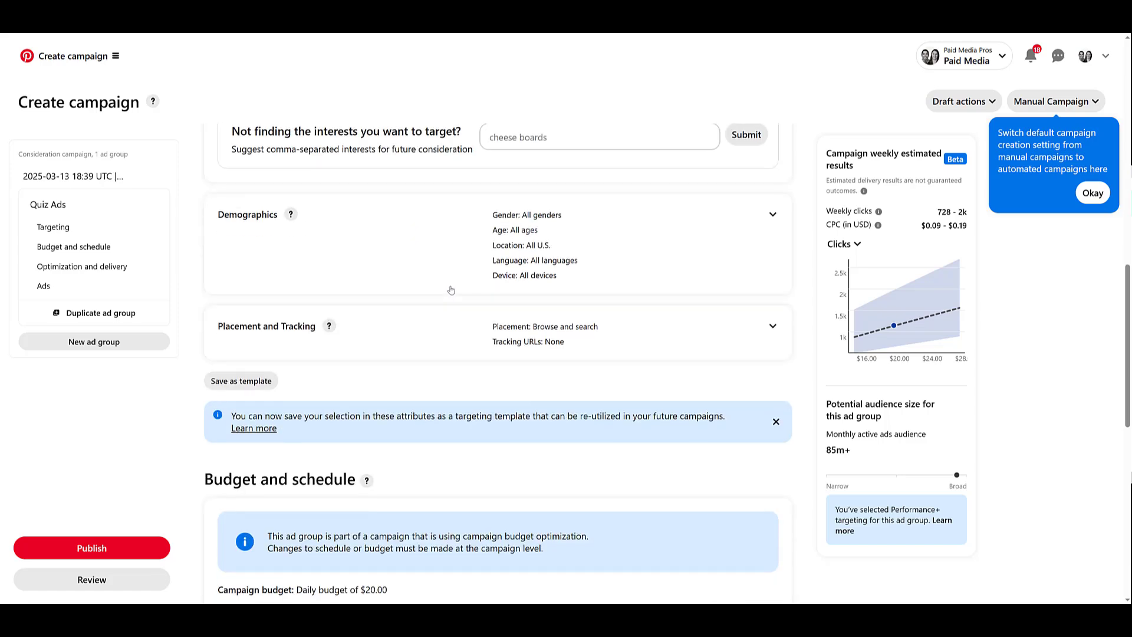
{"action": "scroll", "coordinate": [436, 348], "scroll_direction": "down", "scroll_amount": 7}
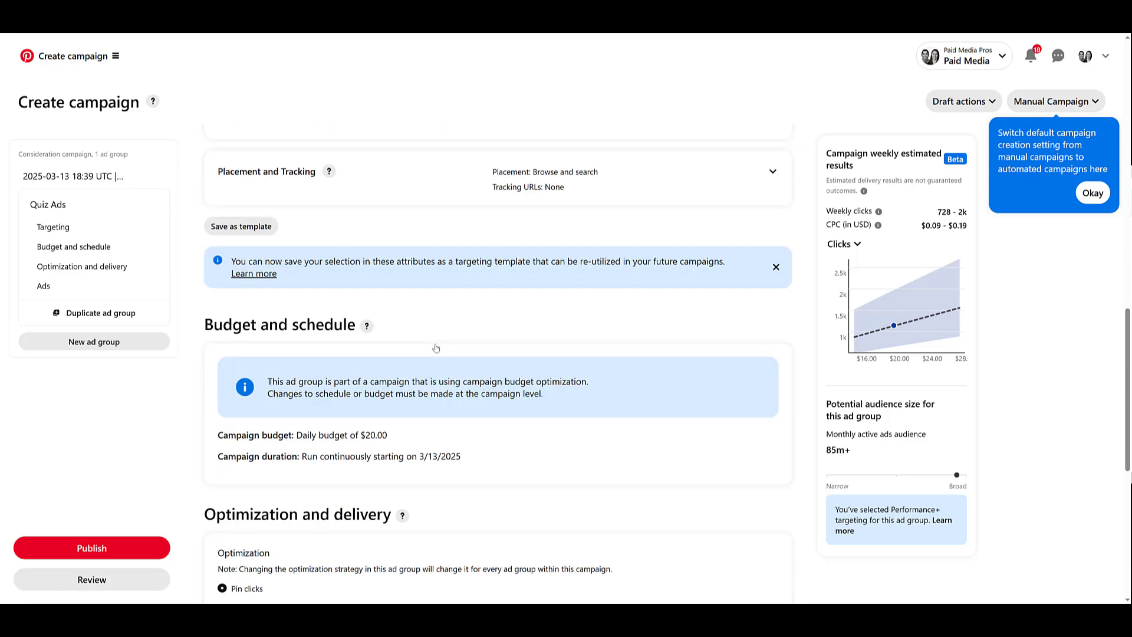
{"action": "scroll", "coordinate": [437, 347], "scroll_direction": "down", "scroll_amount": 4}
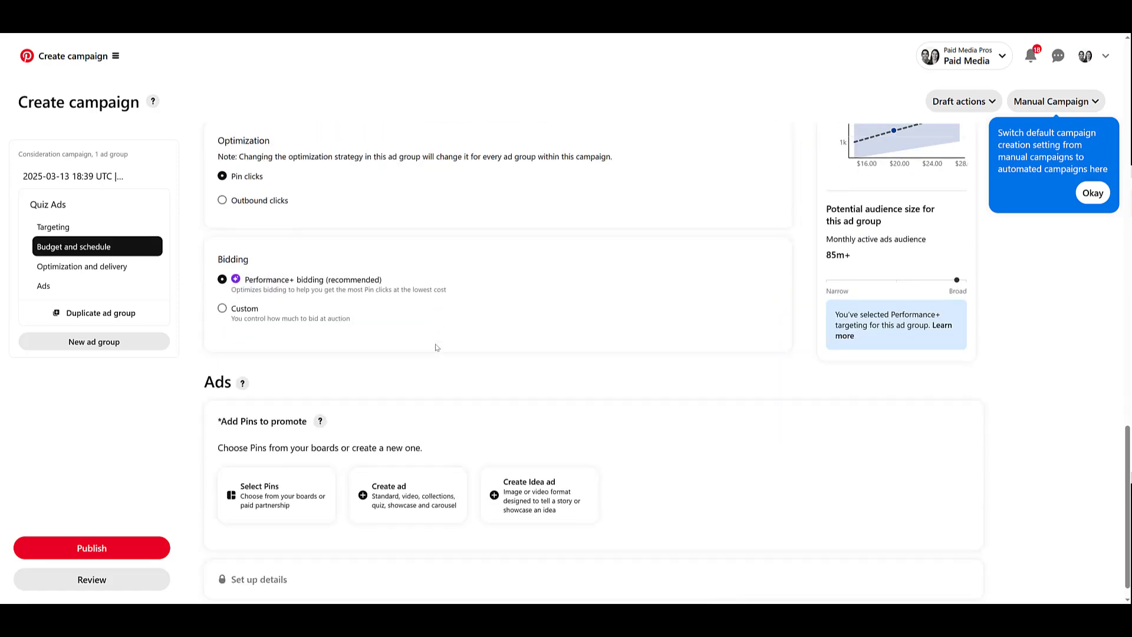
{"action": "scroll", "coordinate": [436, 348], "scroll_direction": "down", "scroll_amount": 1}
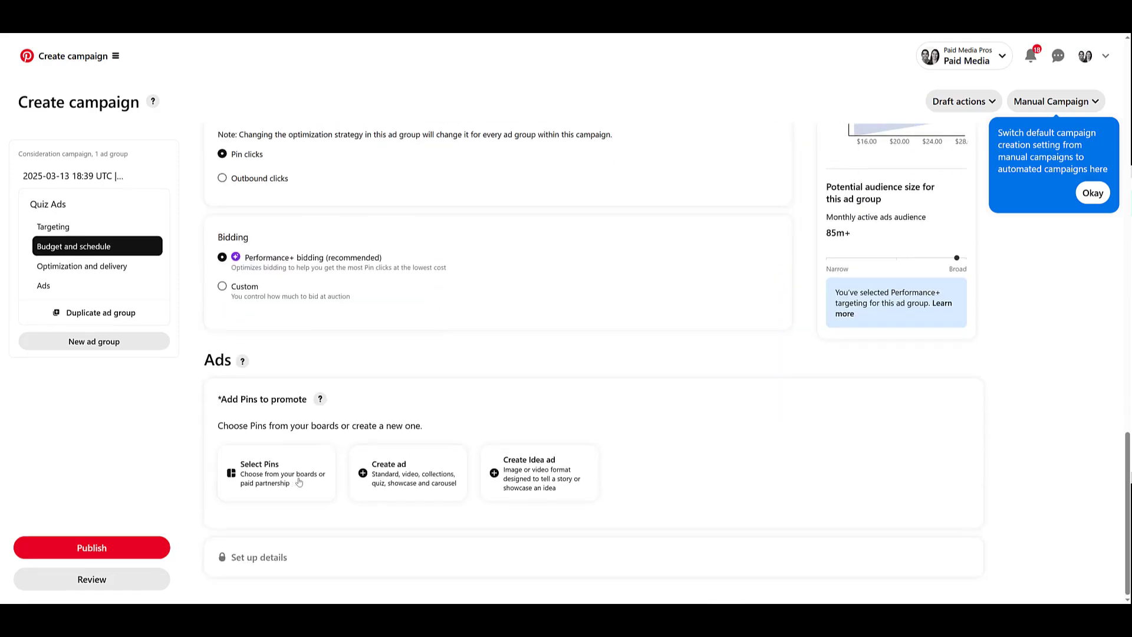
Select the home cakes, decorations, hosting ideas and party food Pins and add them as 4 ads
{"action": "left_click", "coordinate": [299, 481]}
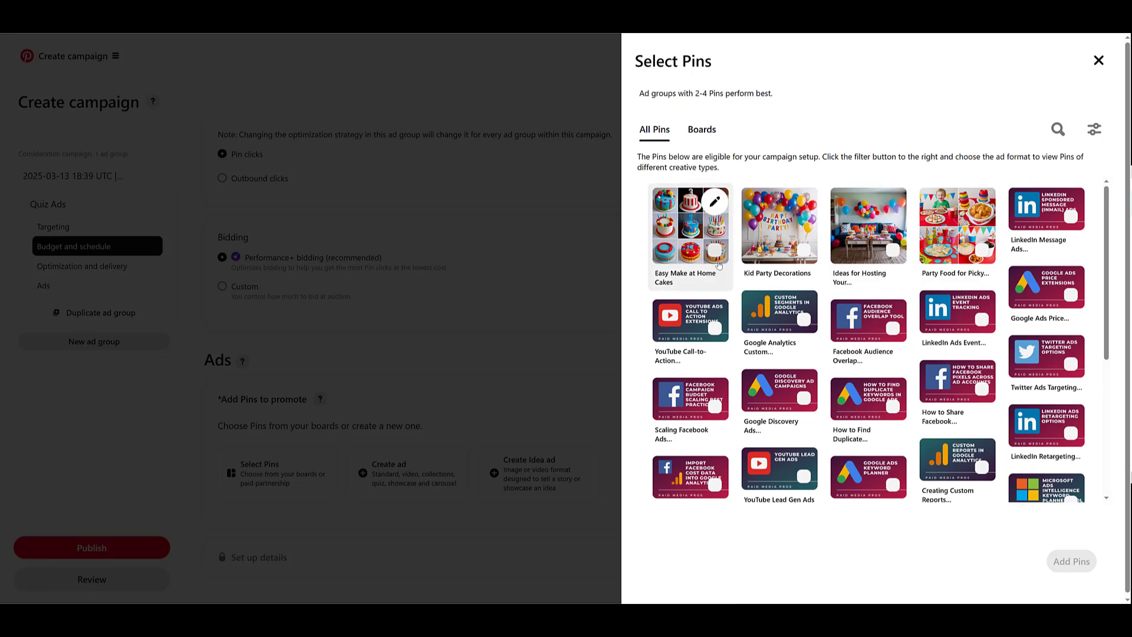
{"action": "left_click", "coordinate": [714, 250]}
{"action": "left_click", "coordinate": [893, 250]}
{"action": "left_click", "coordinate": [982, 249]}
{"action": "left_click", "coordinate": [804, 249]}
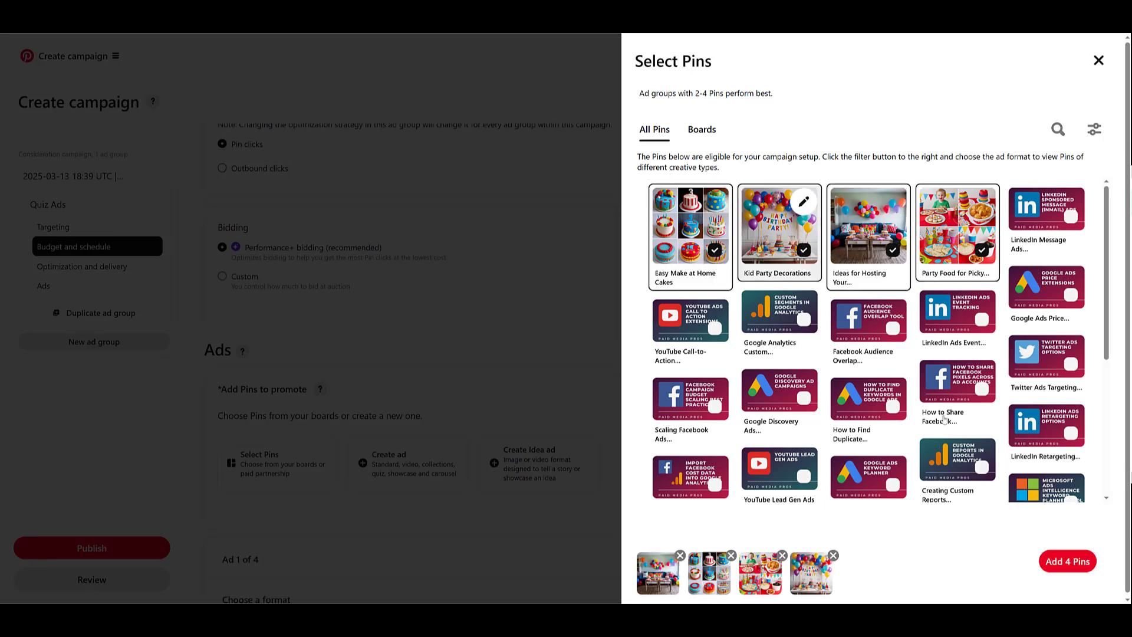
{"action": "left_click", "coordinate": [1061, 562]}
{"action": "scroll", "coordinate": [718, 343], "scroll_direction": "down", "scroll_amount": 7}
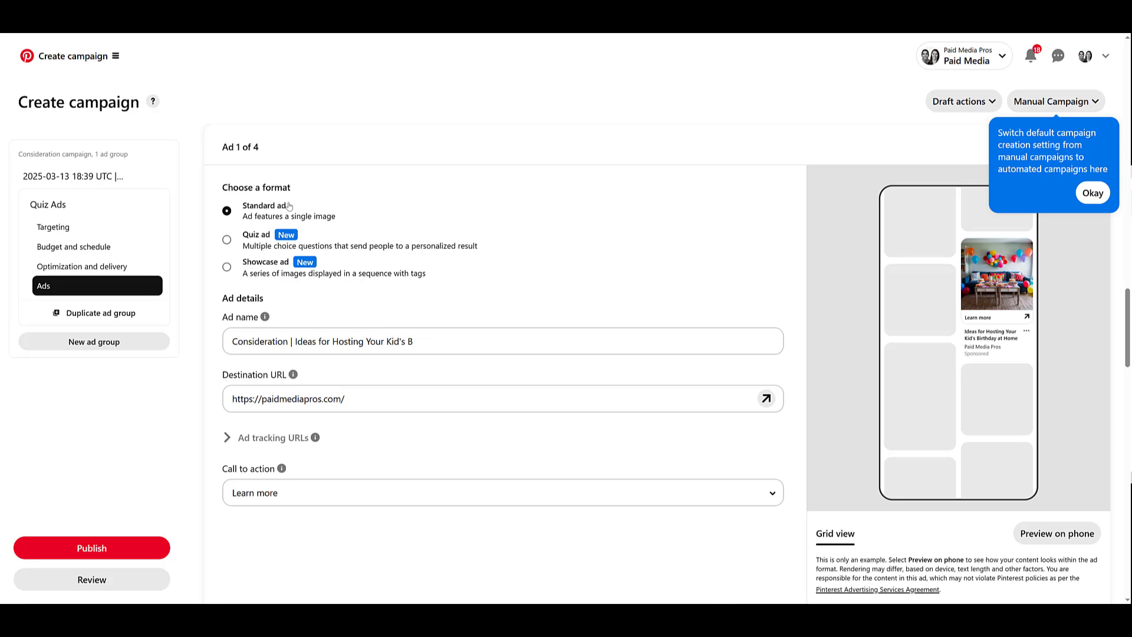
Make Ad 1 a Quiz ad and rename it 'Party Ideas'
{"action": "left_click", "coordinate": [226, 242]}
{"action": "left_click", "coordinate": [296, 341]}
{"action": "key", "text": "ctrl+a"}
{"action": "type", "text": "Party Ideas"}
{"action": "scroll", "coordinate": [306, 344], "scroll_direction": "down", "scroll_amount": 1}
{"action": "scroll", "coordinate": [306, 343], "scroll_direction": "down", "scroll_amount": 3}
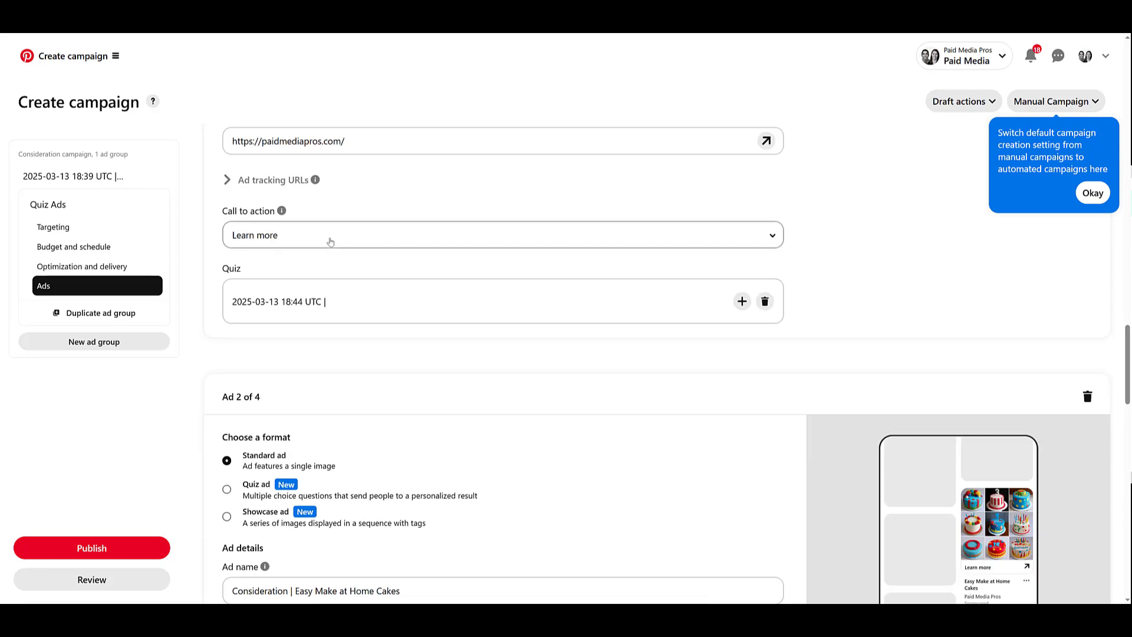
Set the ad's call to action to Read more and add a quiz to it
{"action": "left_click", "coordinate": [330, 242]}
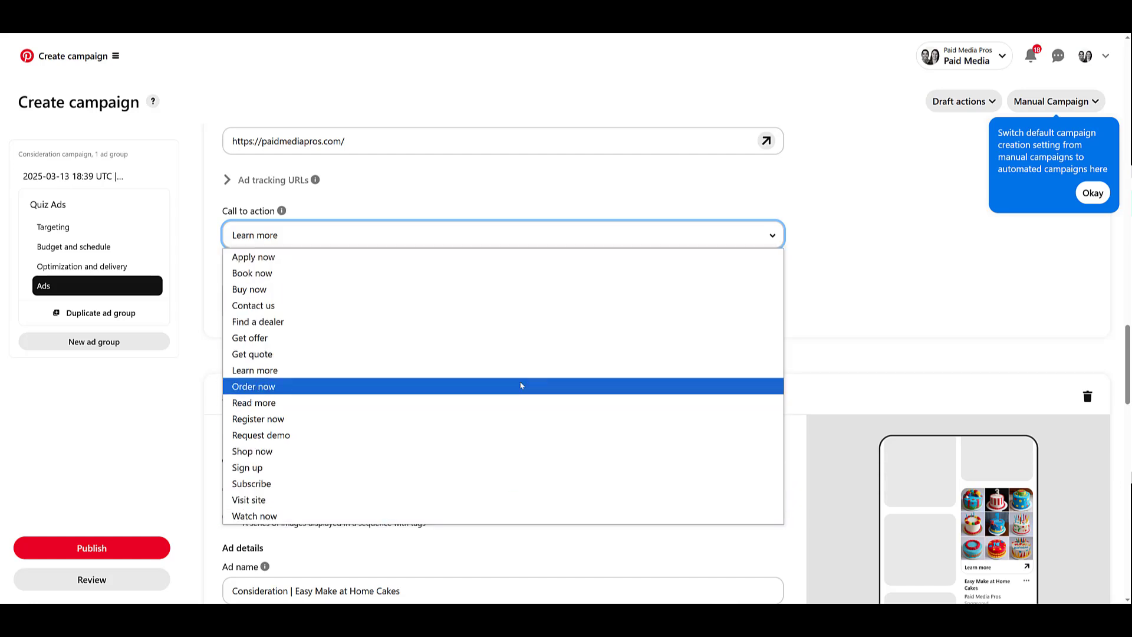
{"action": "left_click", "coordinate": [504, 402]}
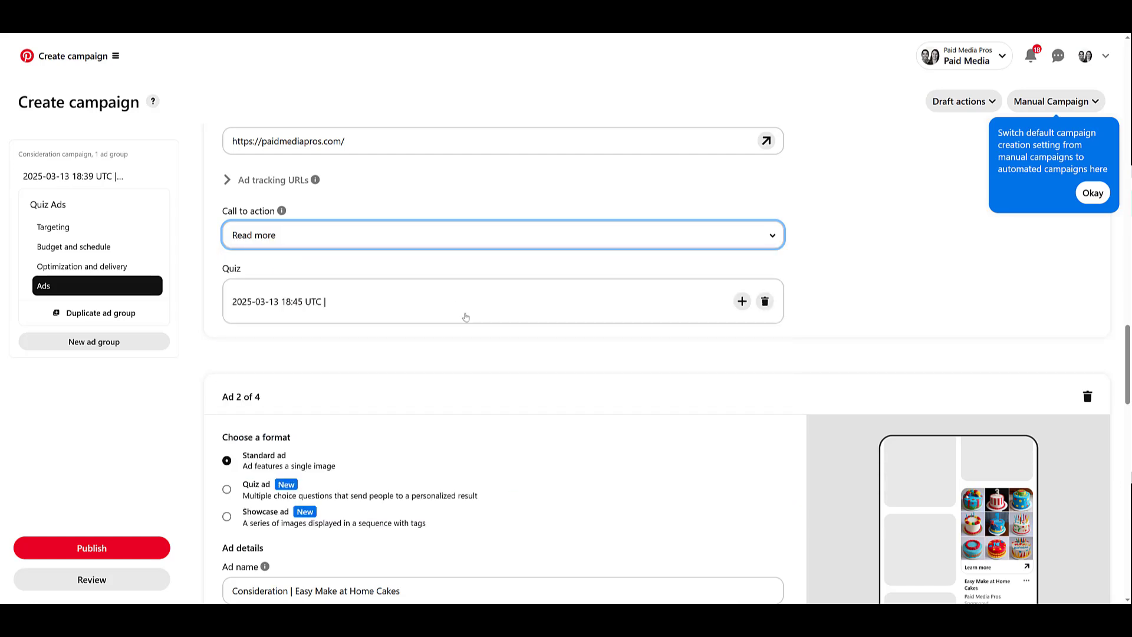
{"action": "left_click", "coordinate": [741, 301]}
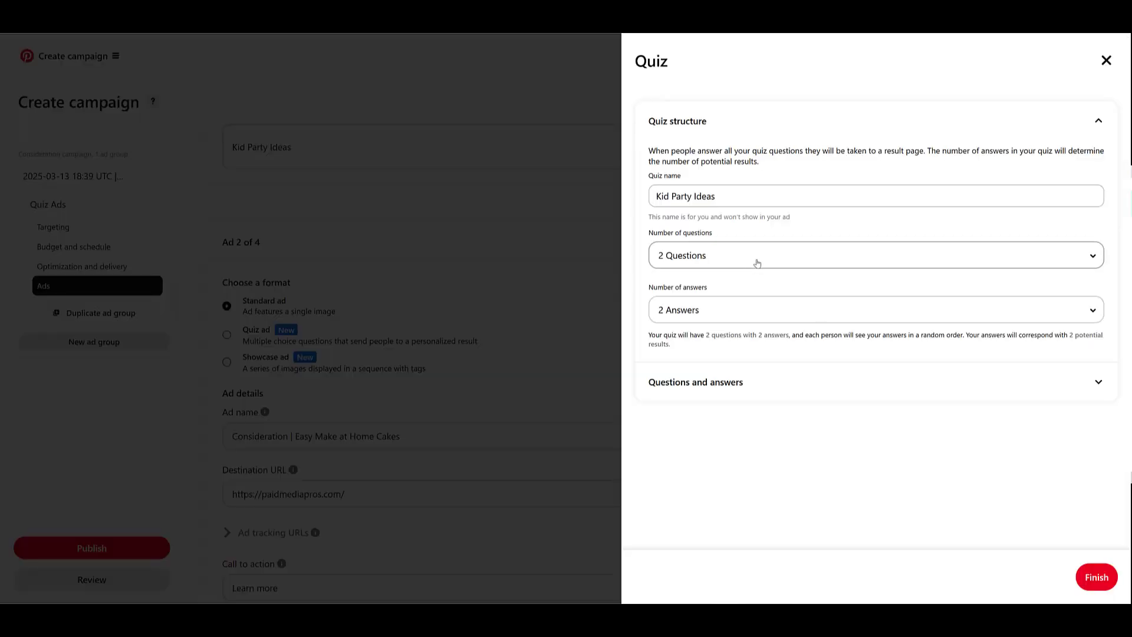
Keep the quiz at two questions with two answers each
{"action": "left_click", "coordinate": [756, 263]}
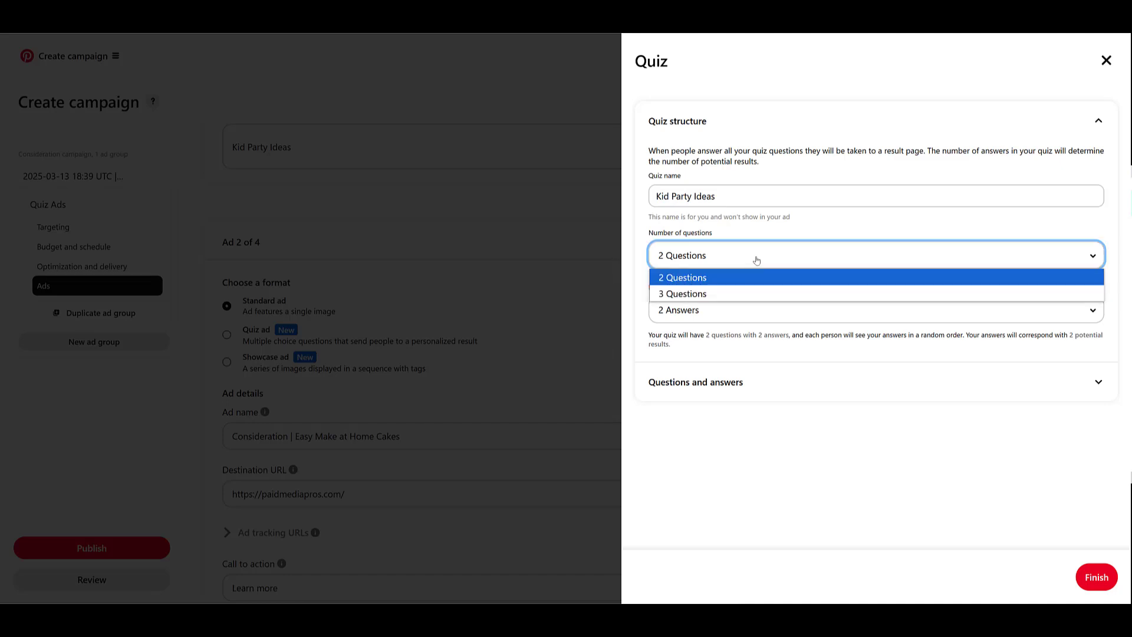
{"action": "left_click", "coordinate": [757, 314]}
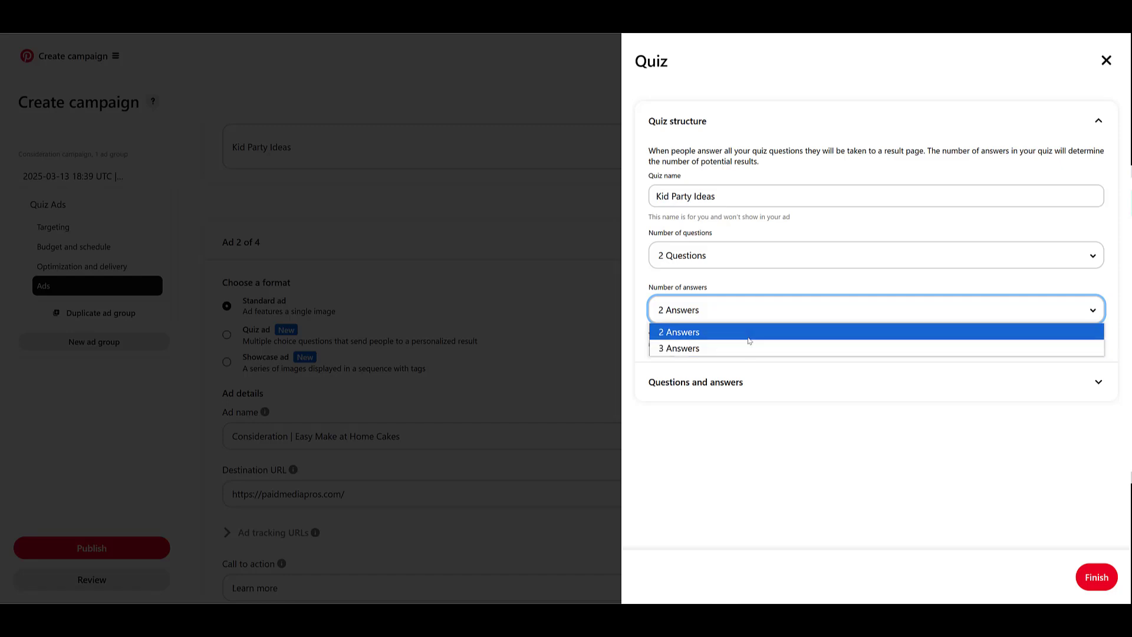
{"action": "left_click", "coordinate": [748, 333]}
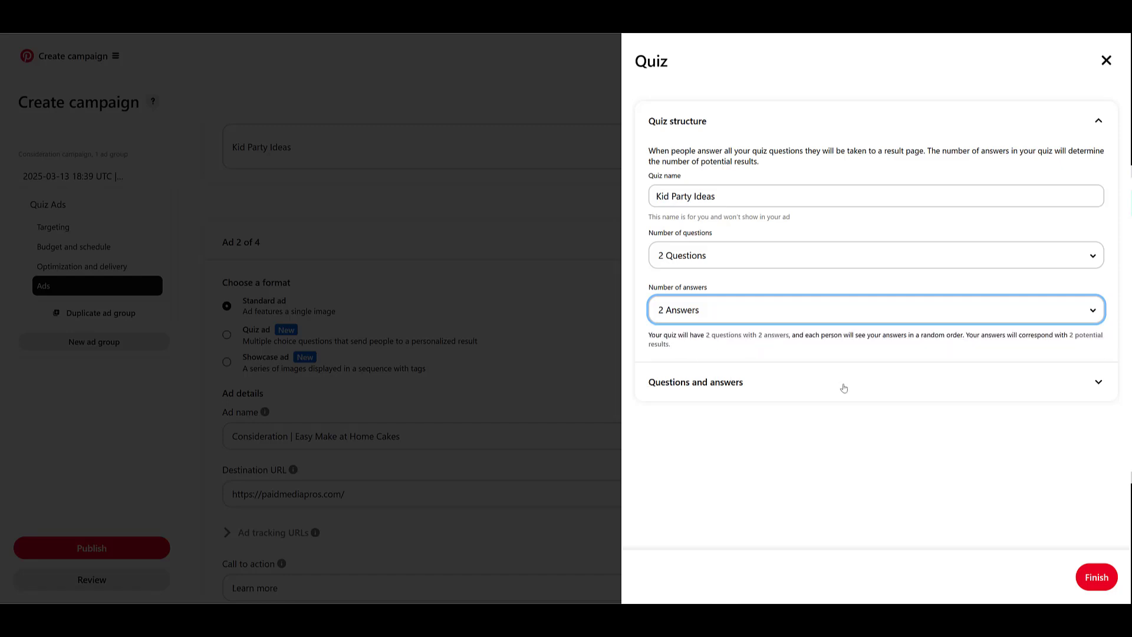
{"action": "left_click", "coordinate": [844, 387]}
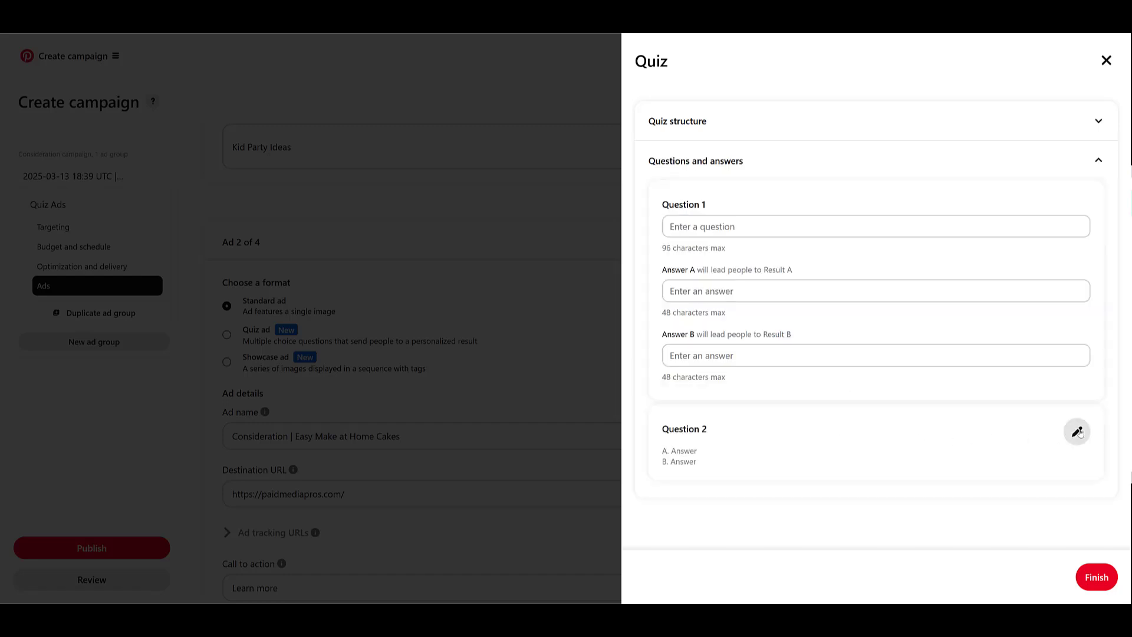
Write Question 1 and Question 2 with answers A and B, then finish the quiz
{"action": "left_click", "coordinate": [1076, 430]}
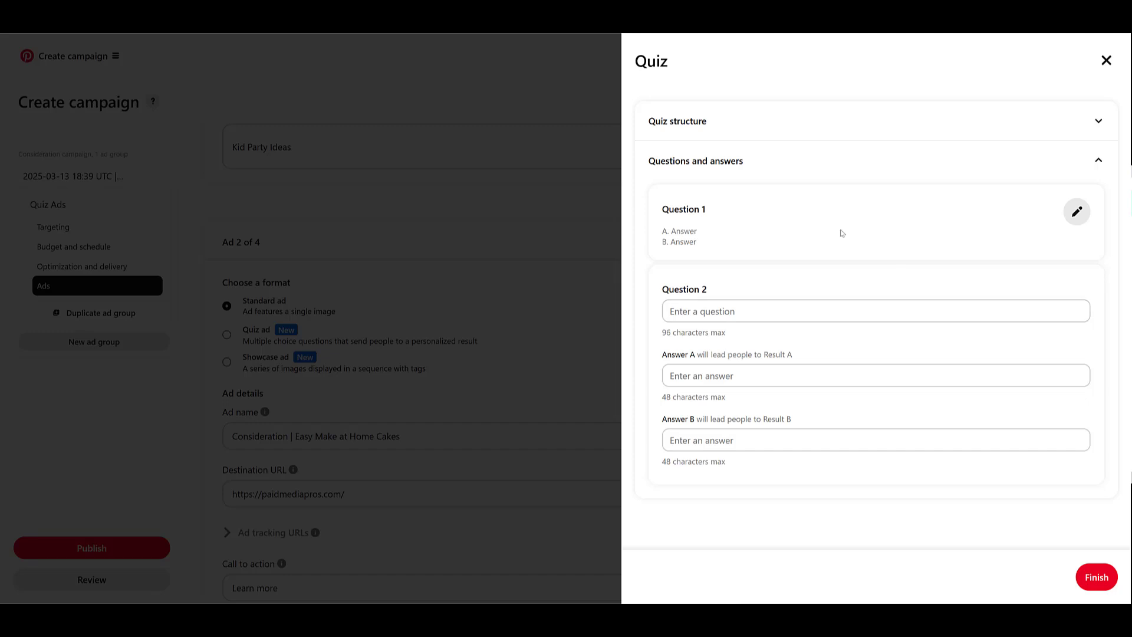
{"action": "left_click", "coordinate": [1076, 210]}
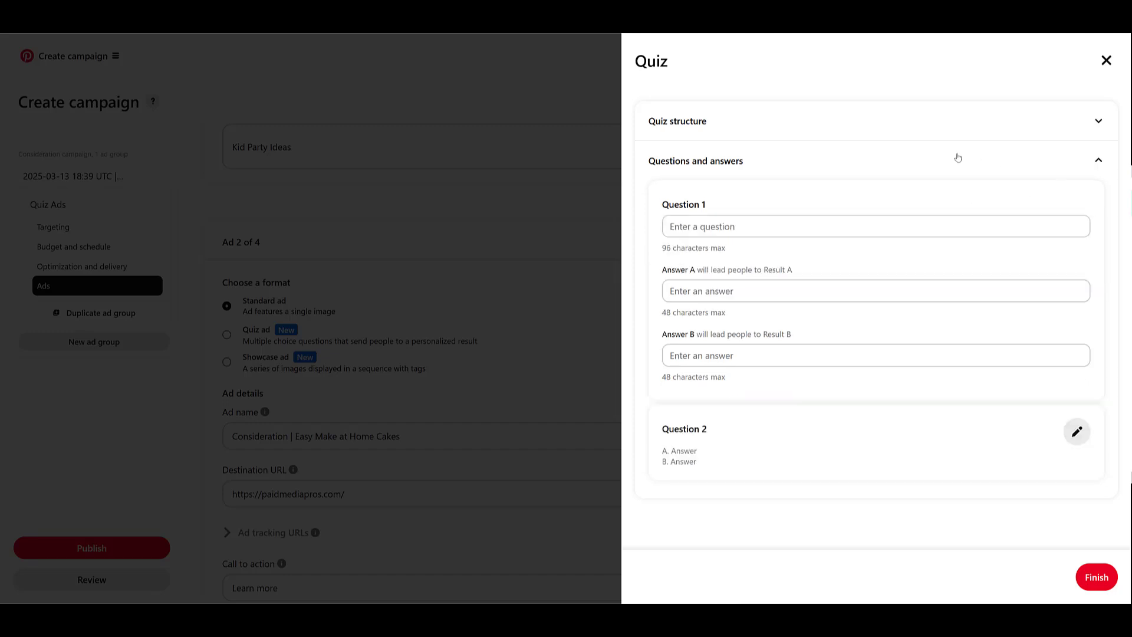
{"action": "left_click", "coordinate": [768, 226]}
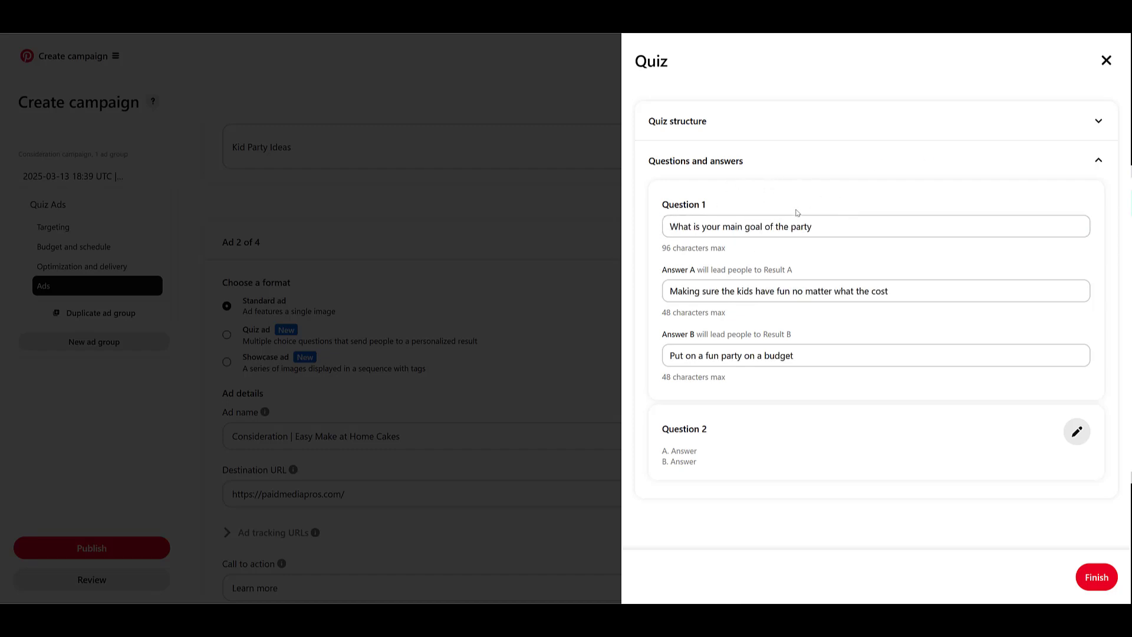
{"action": "left_click", "coordinate": [1076, 433]}
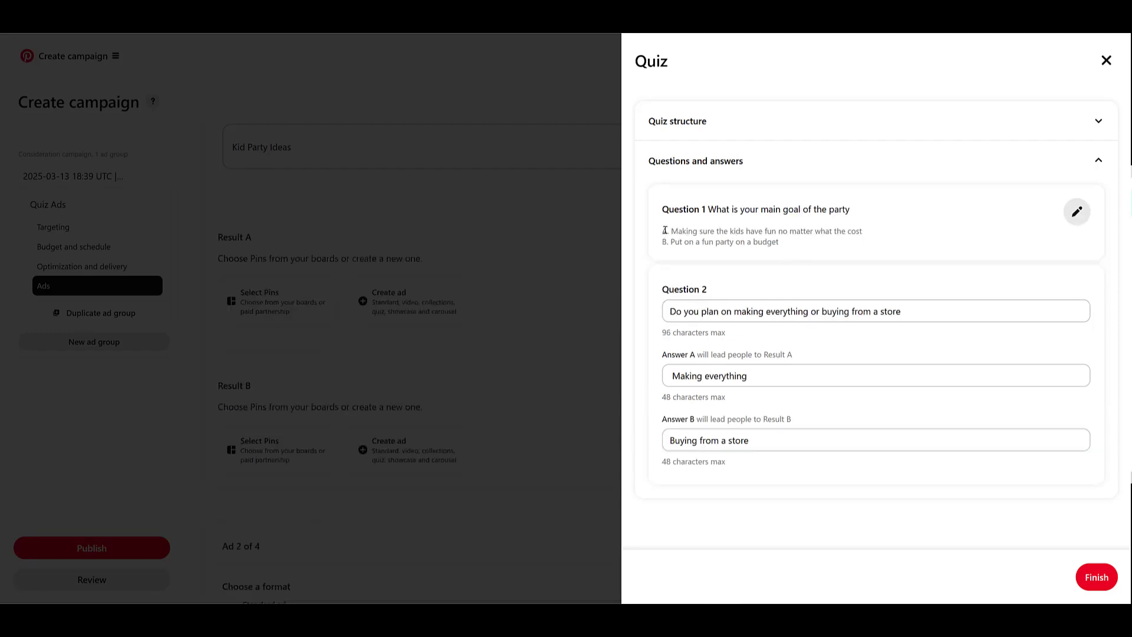
{"action": "left_click_drag", "start_coordinate": [670, 230], "coordinate": [886, 235]}
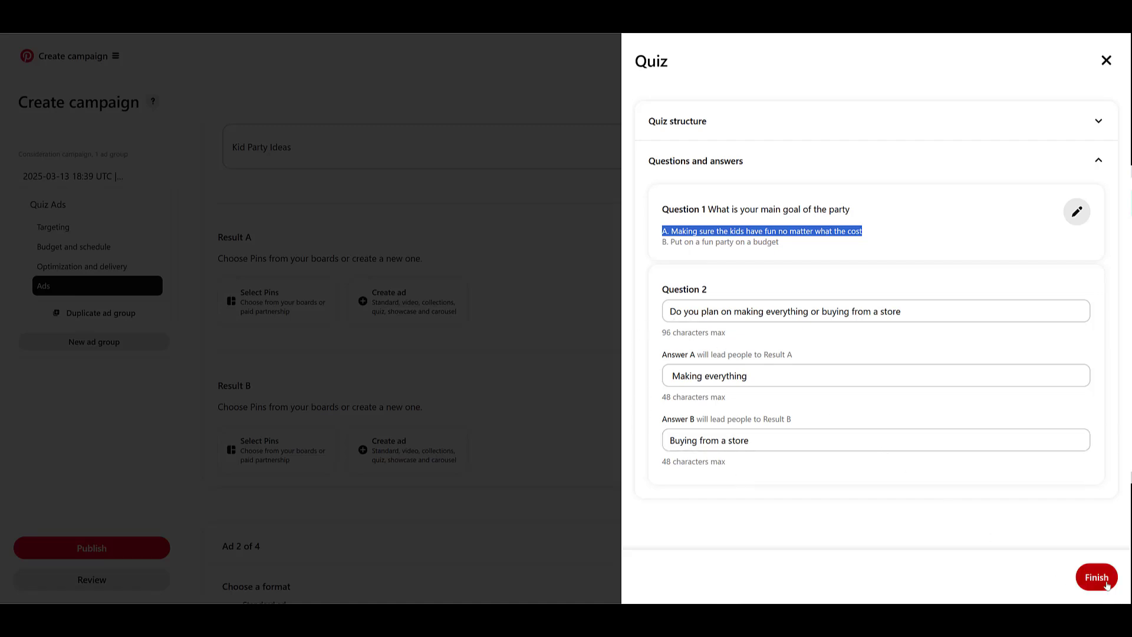
{"action": "left_click", "coordinate": [1096, 577]}
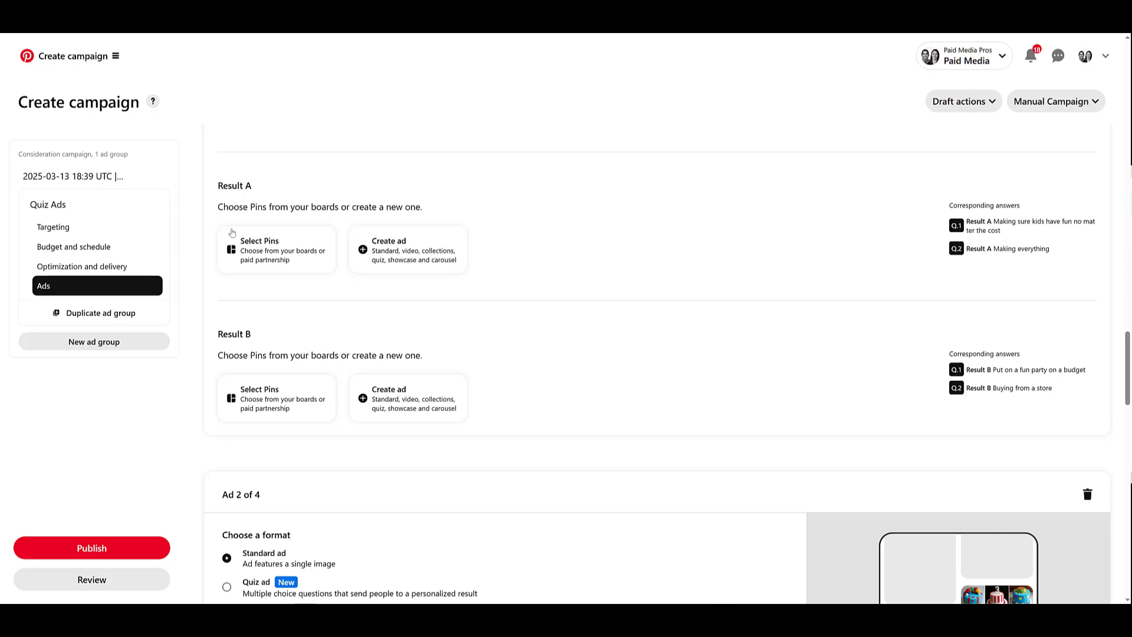
Pick Easy Make at Home Cakes as Result A's Pin and Kid Party Decorations as Result B's
{"action": "left_click", "coordinate": [288, 259]}
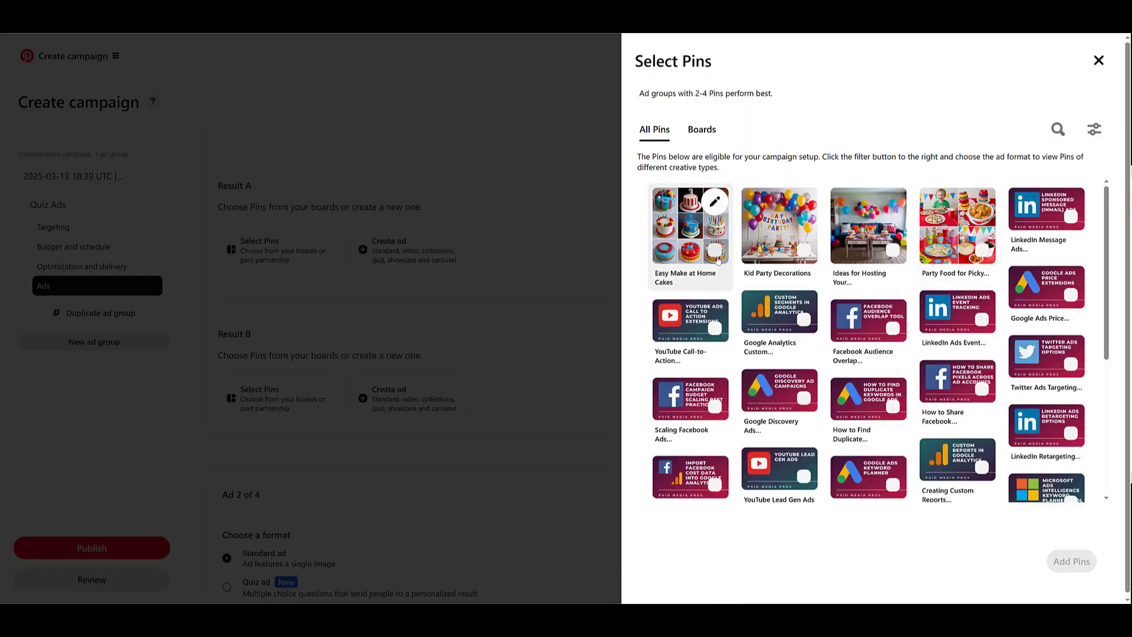
{"action": "left_click", "coordinate": [716, 254]}
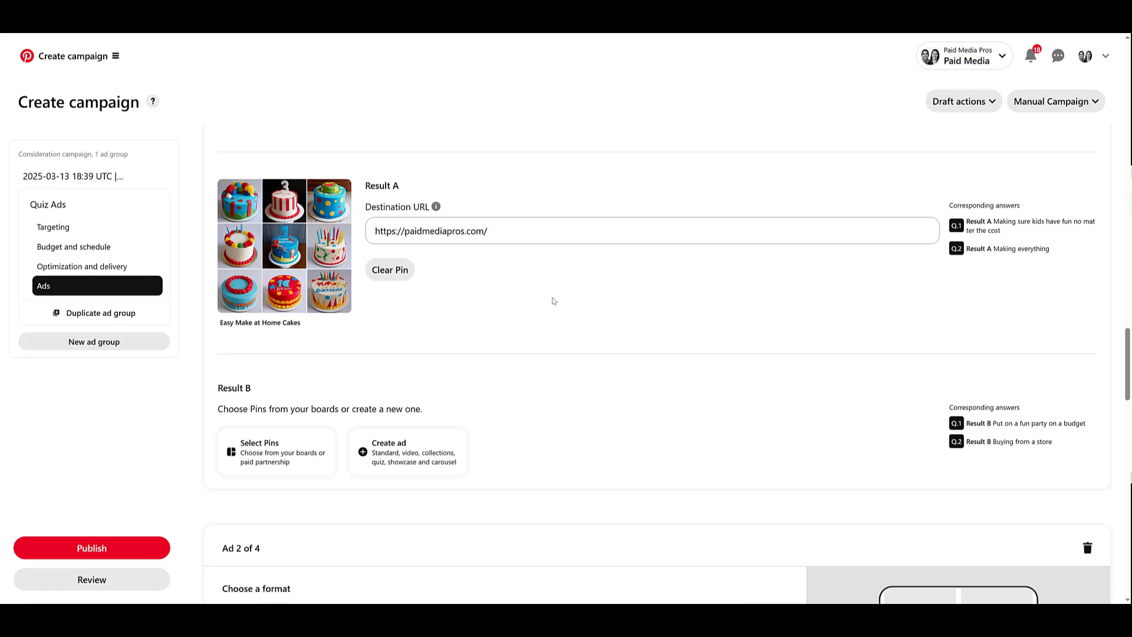
{"action": "scroll", "coordinate": [553, 300], "scroll_direction": "down", "scroll_amount": 1}
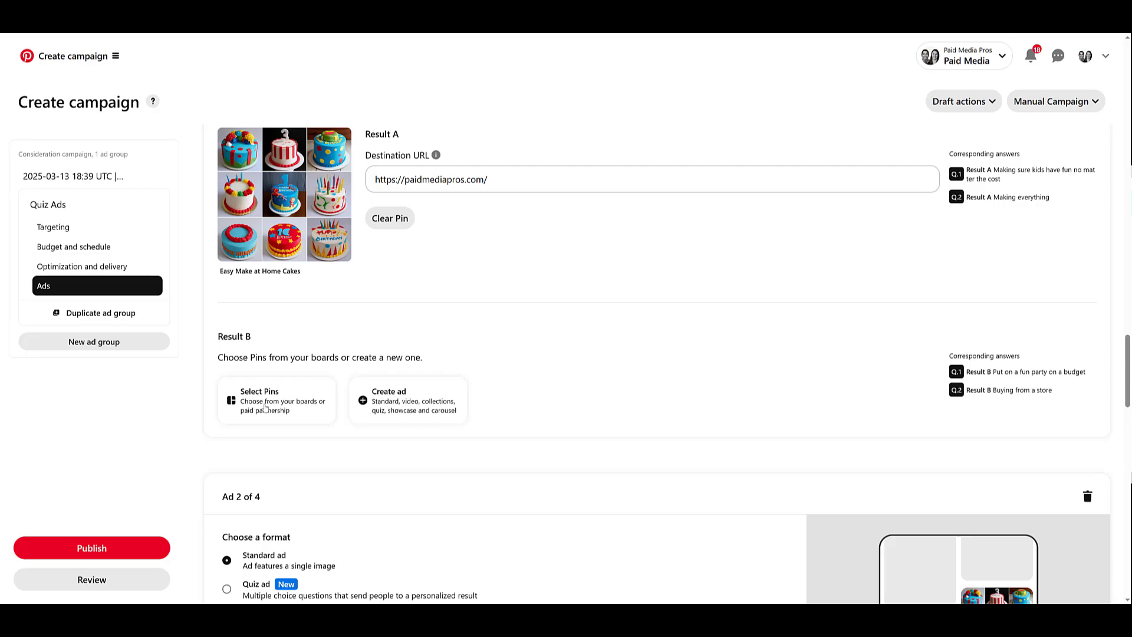
{"action": "left_click", "coordinate": [265, 406]}
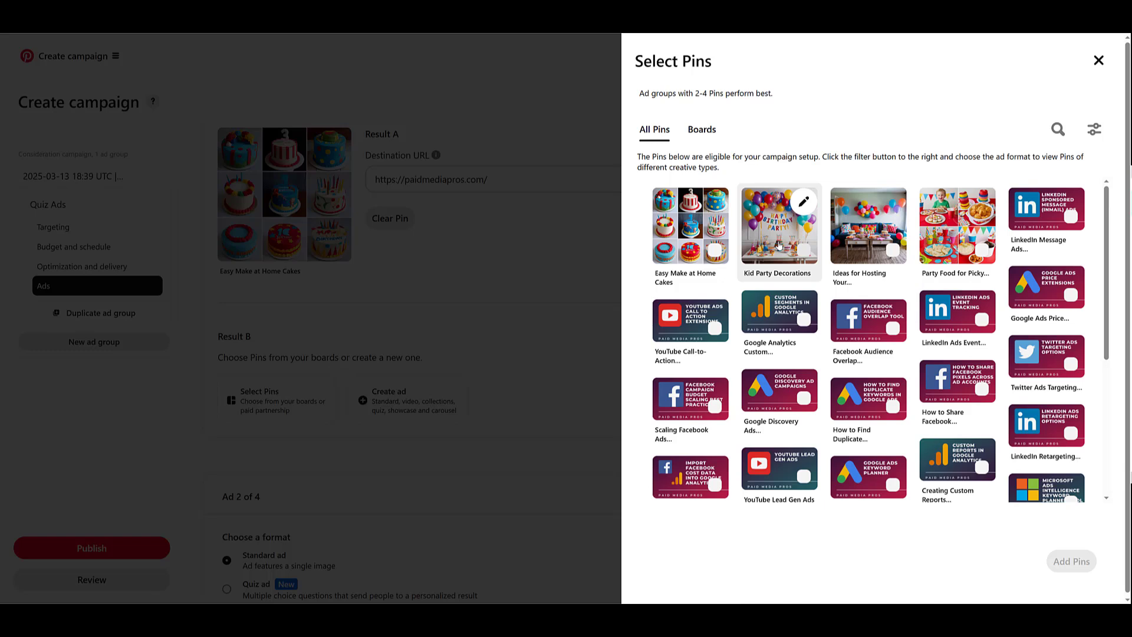
{"action": "left_click", "coordinate": [779, 245]}
{"action": "scroll", "coordinate": [503, 194], "scroll_direction": "down", "scroll_amount": 3}
Delete the extra standard ad (Ad 2 of 4) so only the quiz ad remains
{"action": "scroll", "coordinate": [500, 162], "scroll_direction": "down", "scroll_amount": 2}
{"action": "scroll", "coordinate": [500, 161], "scroll_direction": "down", "scroll_amount": 1}
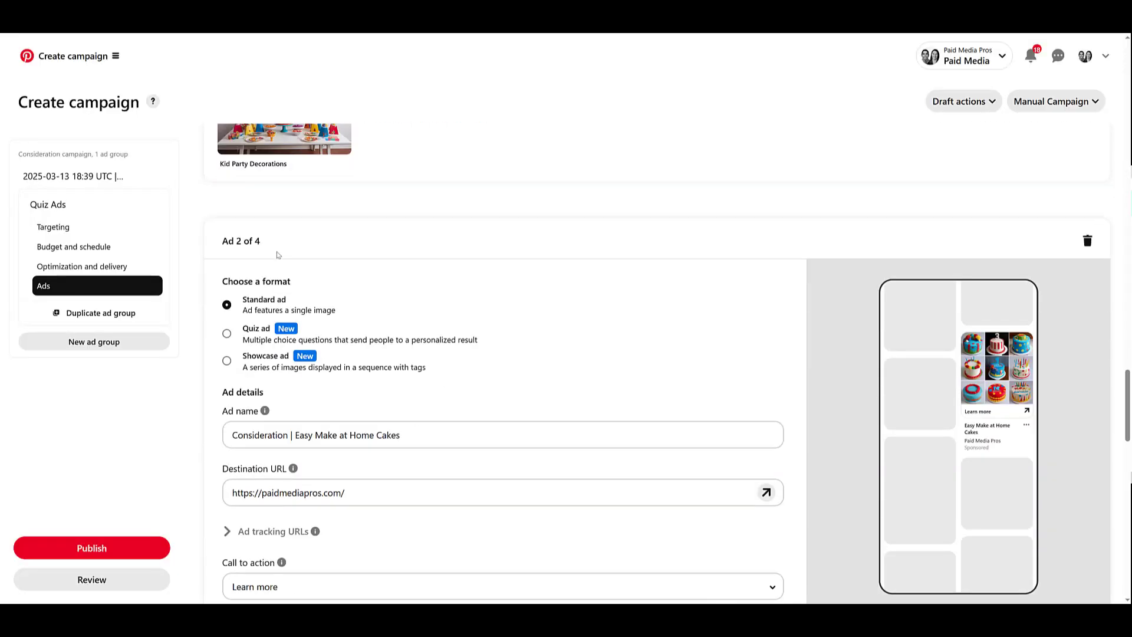
{"action": "left_click", "coordinate": [1088, 240]}
Review quiz Result A and Result B, then publish the campaign
{"action": "scroll", "coordinate": [821, 213], "scroll_direction": "down", "scroll_amount": 5}
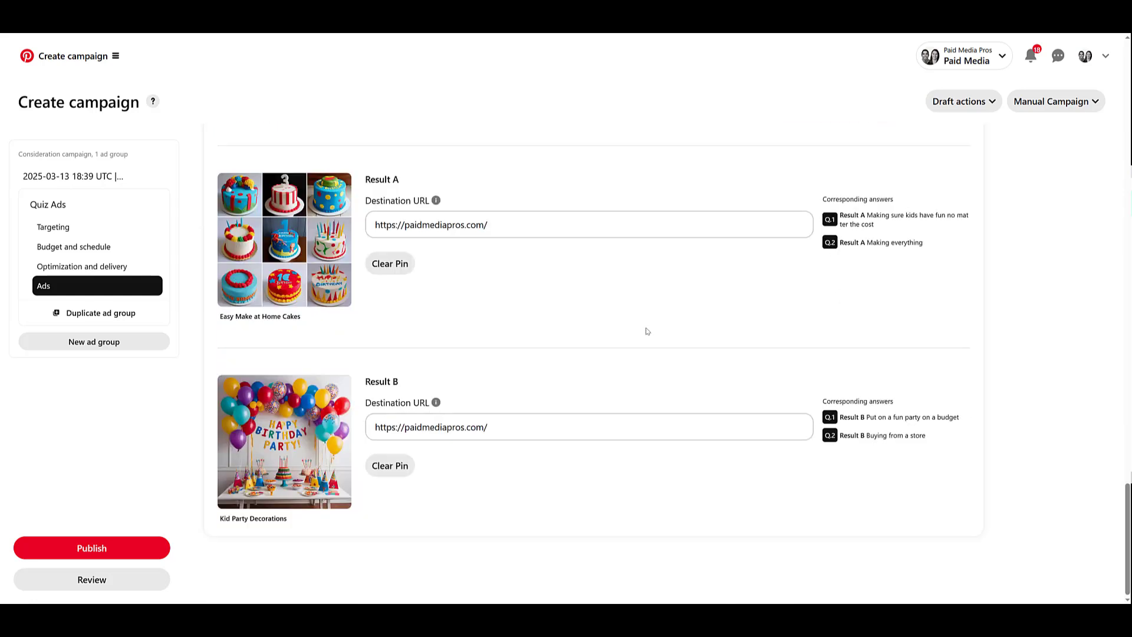
{"action": "scroll", "coordinate": [647, 290], "scroll_direction": "up", "scroll_amount": 6}
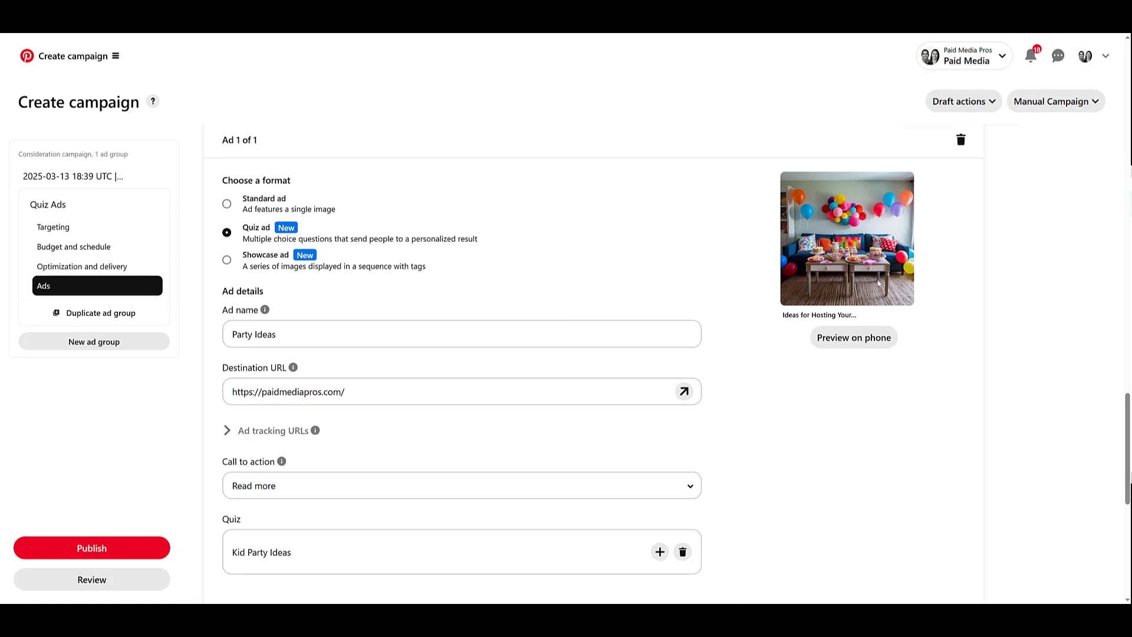
{"action": "scroll", "coordinate": [877, 283], "scroll_direction": "down", "scroll_amount": 8}
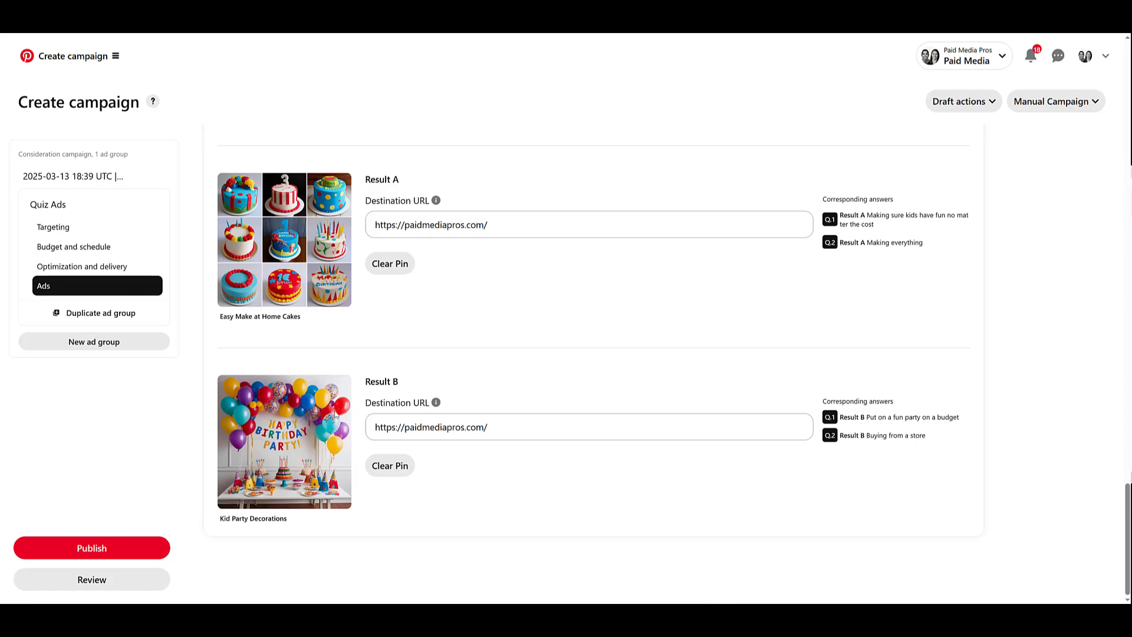
{"action": "left_click", "coordinate": [93, 548]}
{"action": "scroll", "coordinate": [824, 372], "scroll_direction": "down", "scroll_amount": 5}
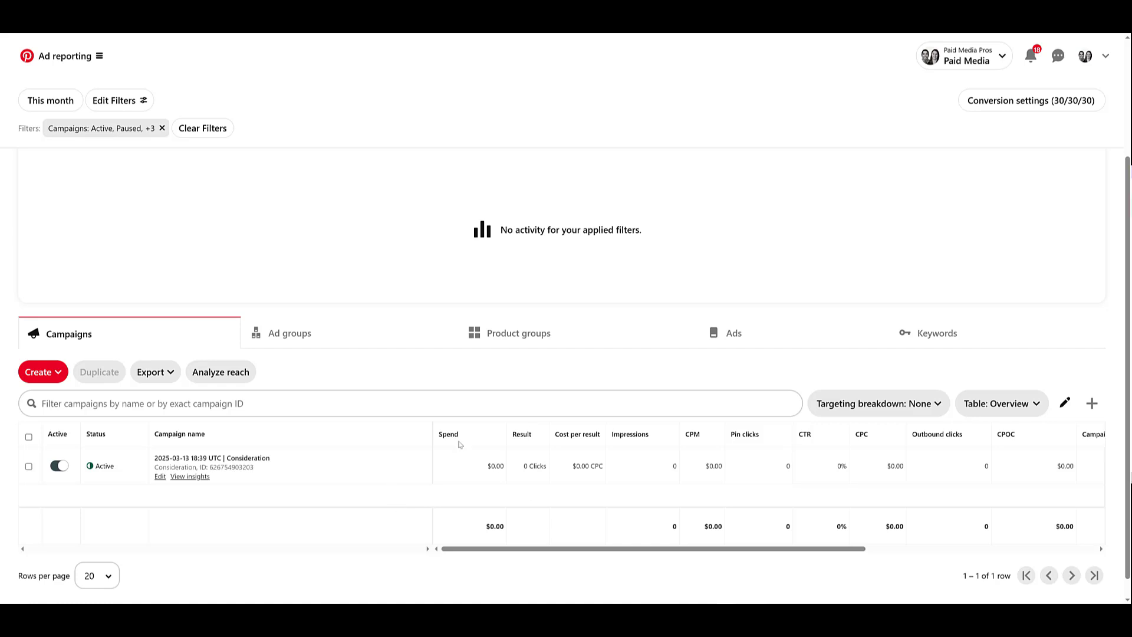
Tick Completed quiz and Quiz completion rate as columns in the Overview table settings
{"action": "left_click", "coordinate": [1064, 403]}
{"action": "scroll", "coordinate": [858, 419], "scroll_direction": "down", "scroll_amount": 7}
{"action": "scroll", "coordinate": [858, 419], "scroll_direction": "down", "scroll_amount": 4}
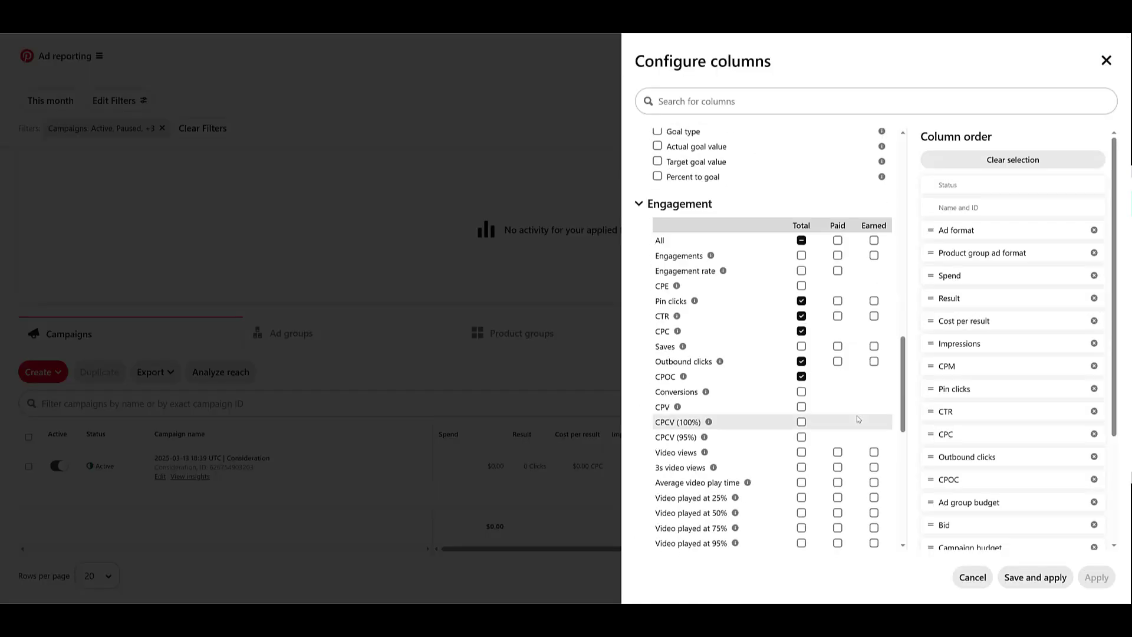
{"action": "scroll", "coordinate": [858, 419], "scroll_direction": "down", "scroll_amount": 8}
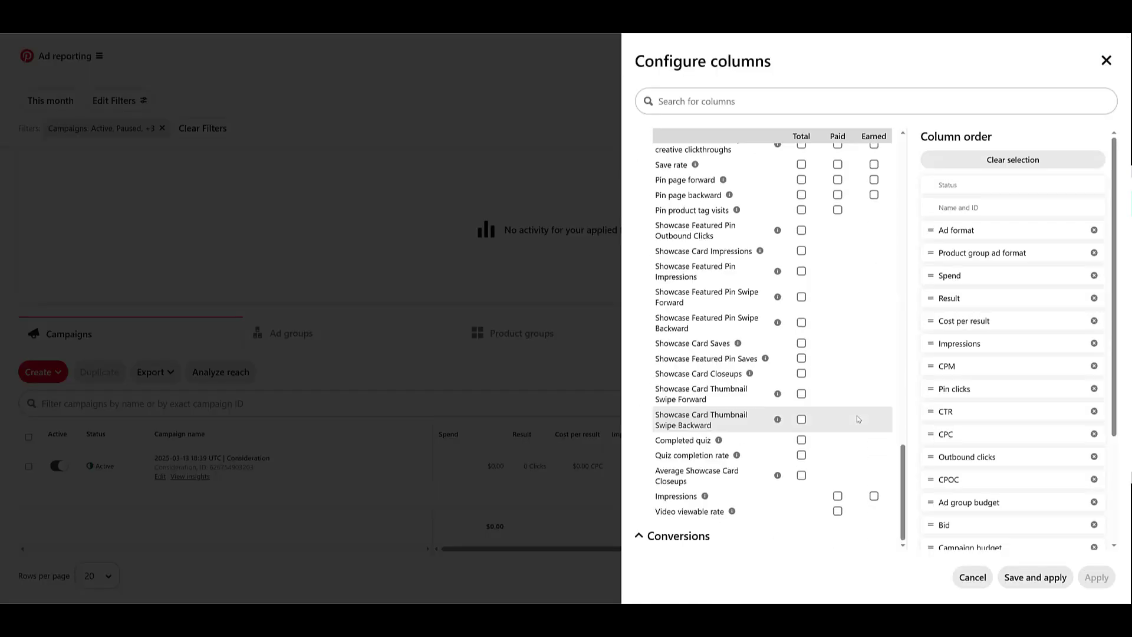
{"action": "left_click", "coordinate": [801, 440]}
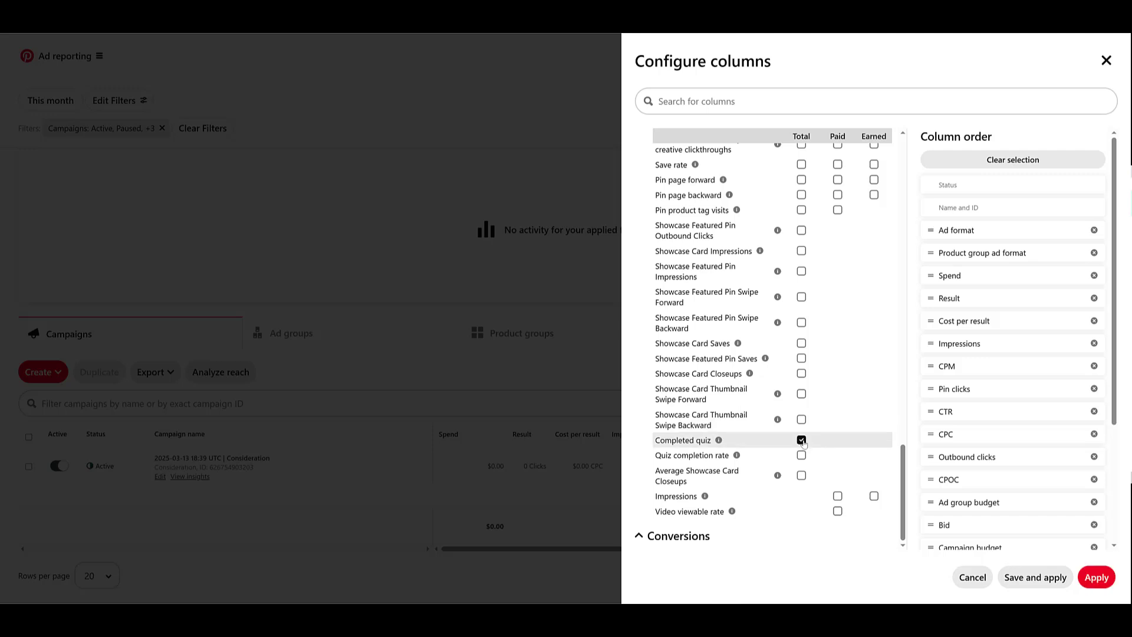
{"action": "left_click", "coordinate": [802, 455]}
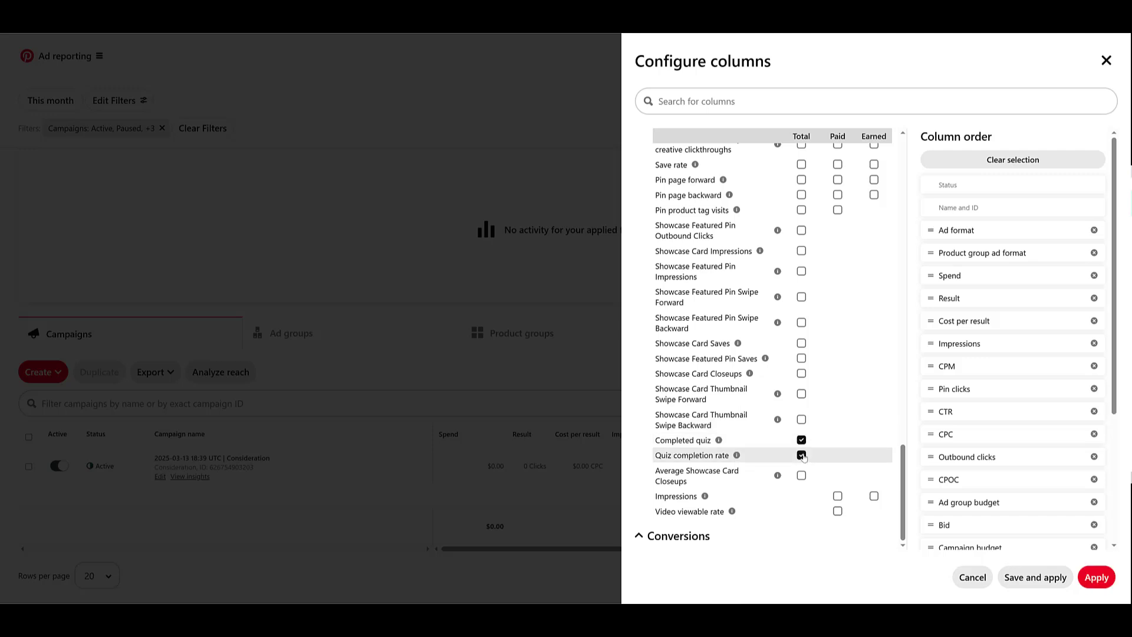
{"action": "scroll", "coordinate": [803, 457], "scroll_direction": "up", "scroll_amount": 5}
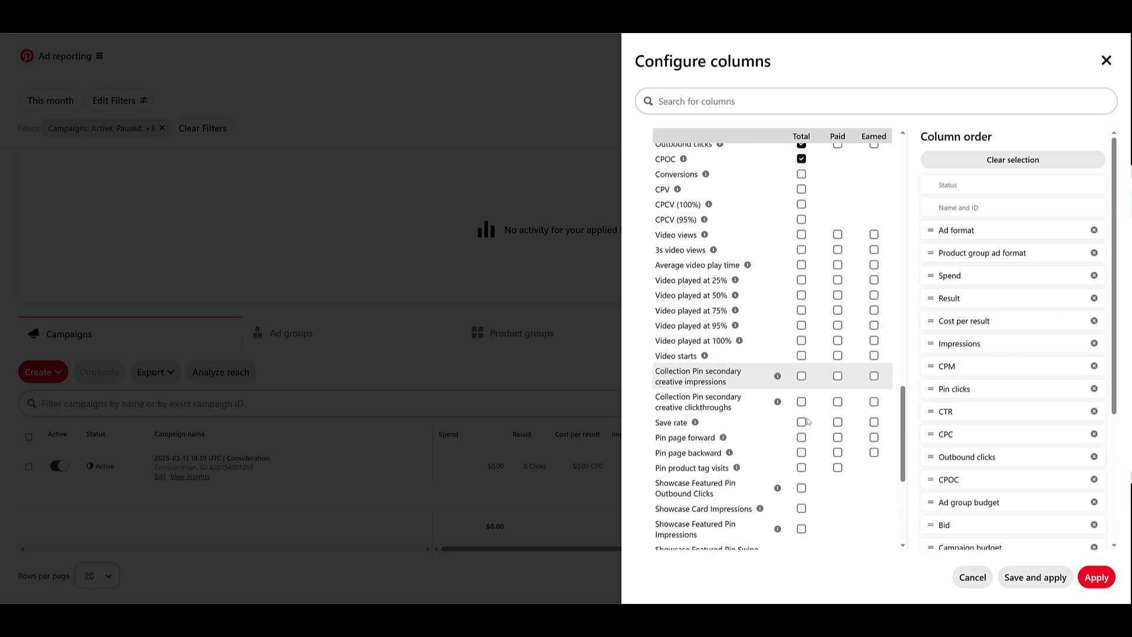
{"action": "scroll", "coordinate": [808, 421], "scroll_direction": "down", "scroll_amount": 5}
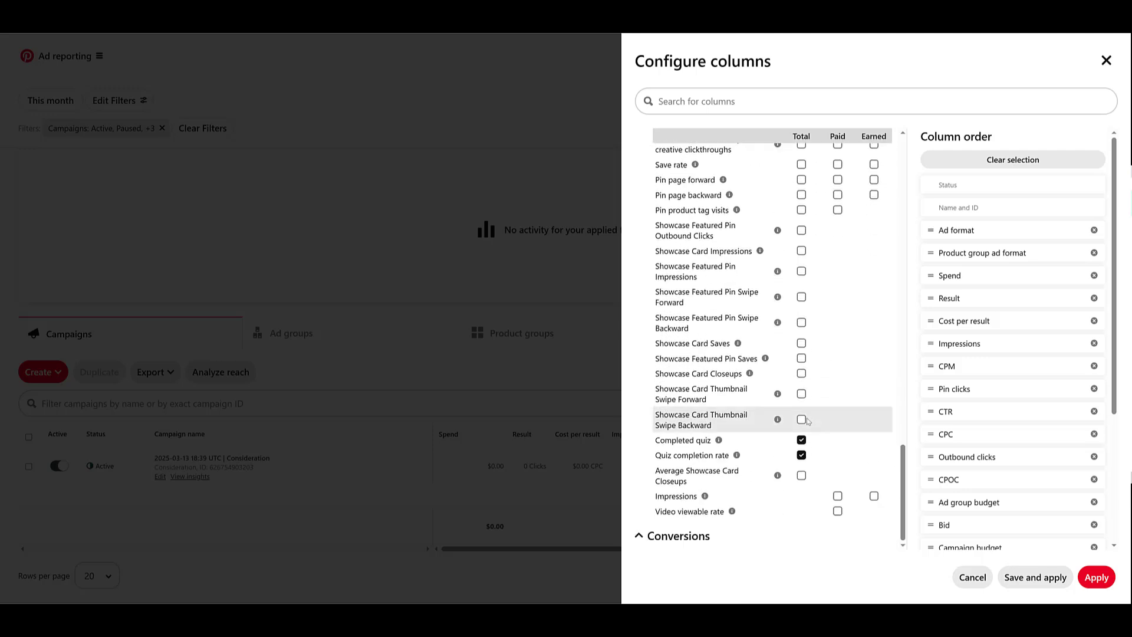
Apply the new column selection and check the added quiz columns in the table
{"action": "left_click", "coordinate": [1096, 577]}
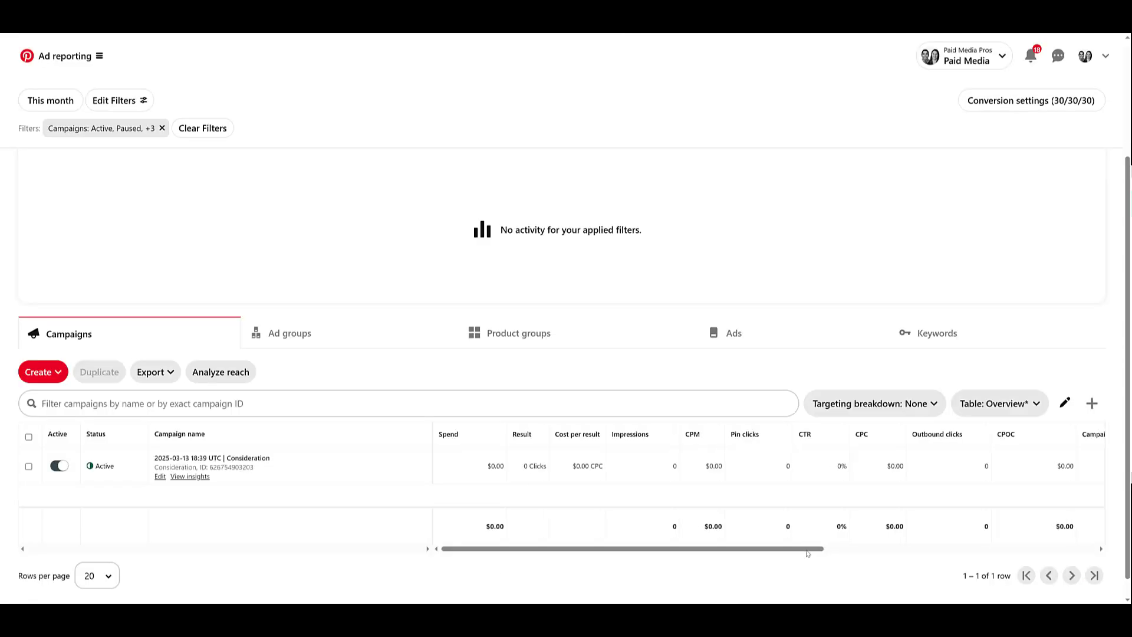
{"action": "scroll", "coordinate": [946, 554], "scroll_direction": "right", "scroll_amount": 1}
{"action": "scroll", "coordinate": [945, 561], "scroll_direction": "right", "scroll_amount": 5}
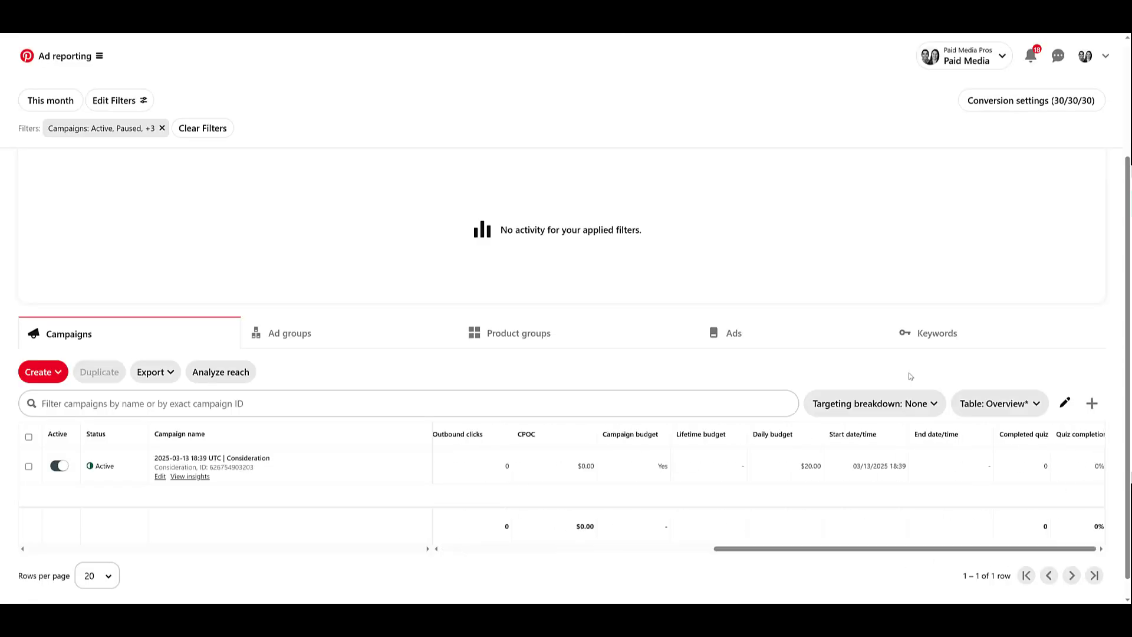
Switch reporting to the Ads level and break down by Quiz Result
{"action": "left_click", "coordinate": [791, 338]}
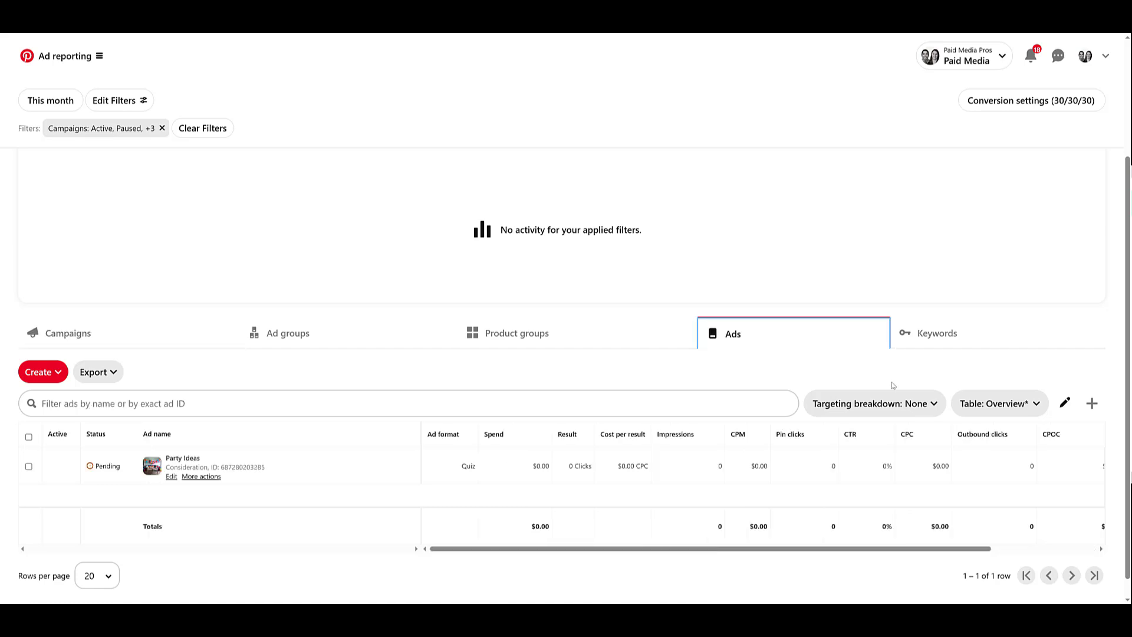
{"action": "left_click", "coordinate": [923, 410]}
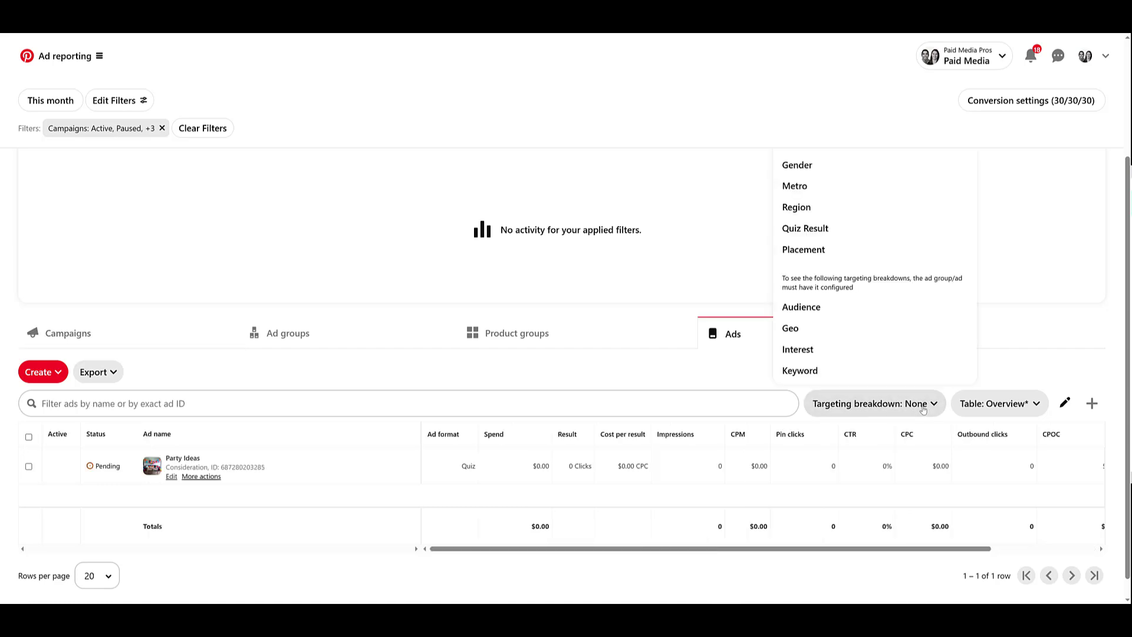
{"action": "left_click", "coordinate": [831, 236]}
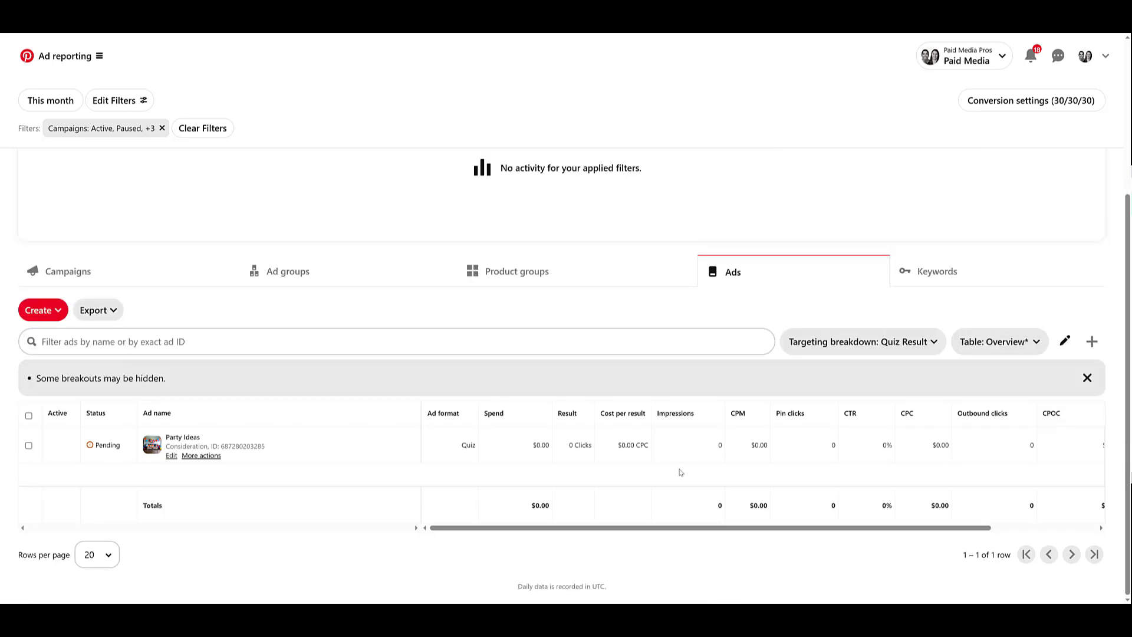